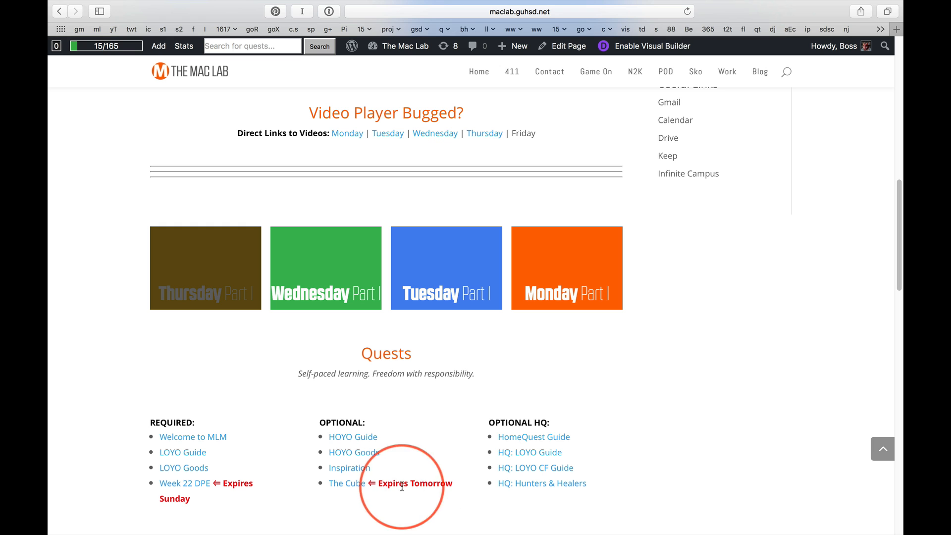
Step: Open The Cube quest, advance it to Stage 2, and read its rewards, deadline, instructions and answer choices
click(347, 483)
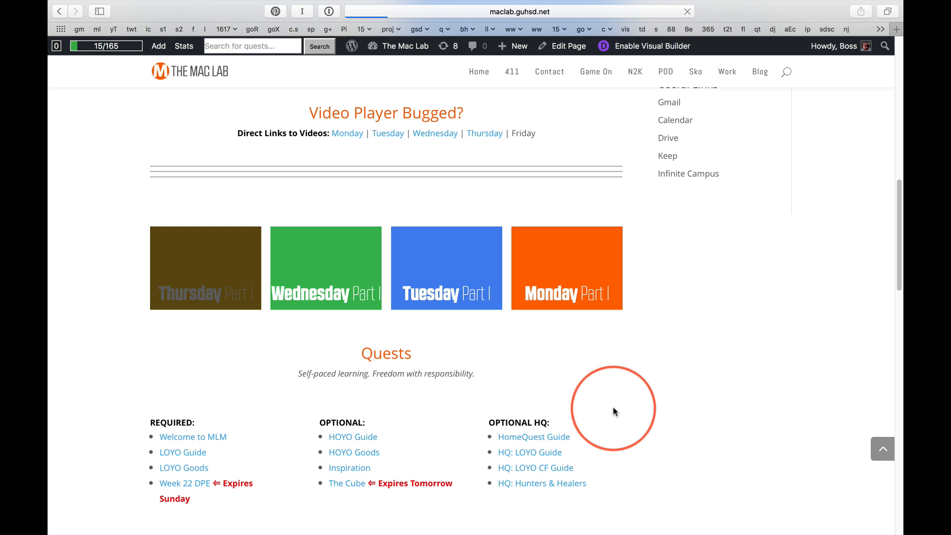
scroll(426, 357, down, 3)
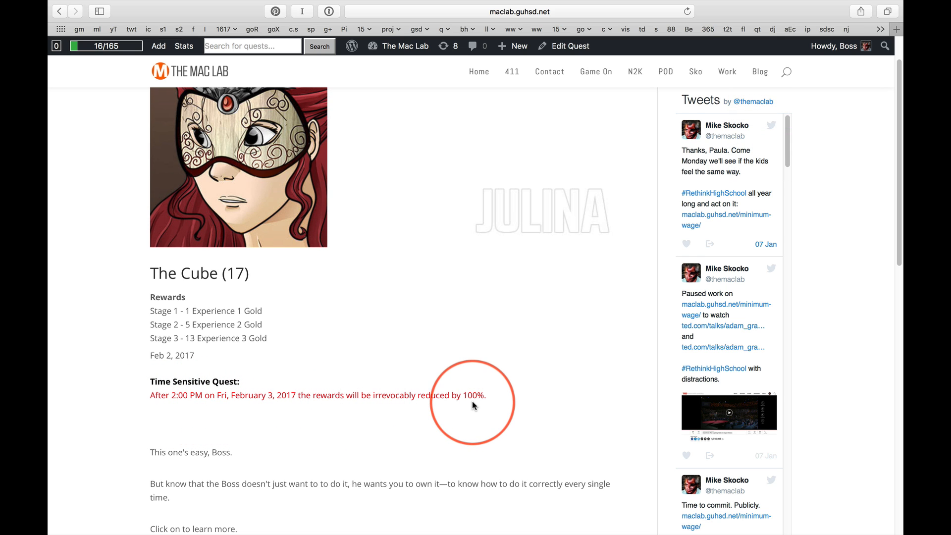
scroll(471, 401, down, 3)
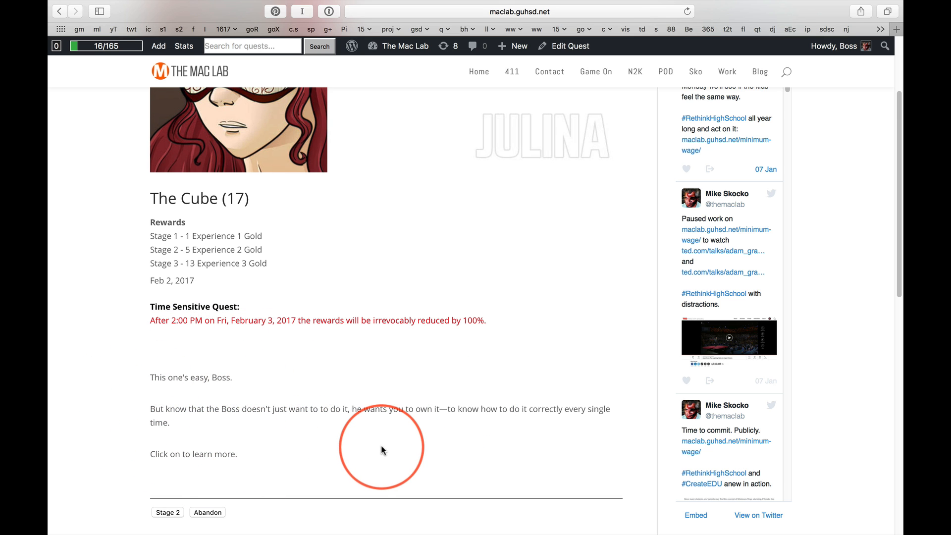
scroll(377, 444, down, 1)
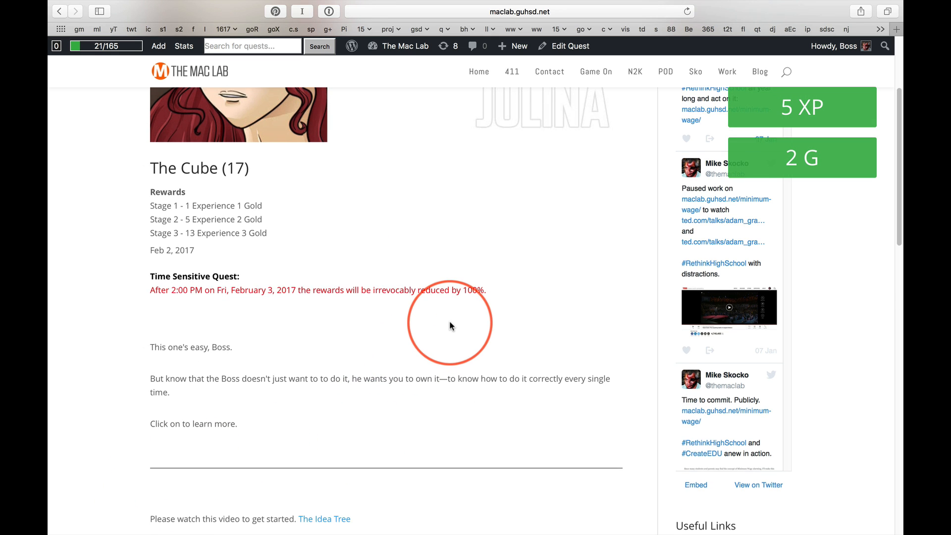
scroll(450, 326, down, 6)
scroll(450, 325, down, 3)
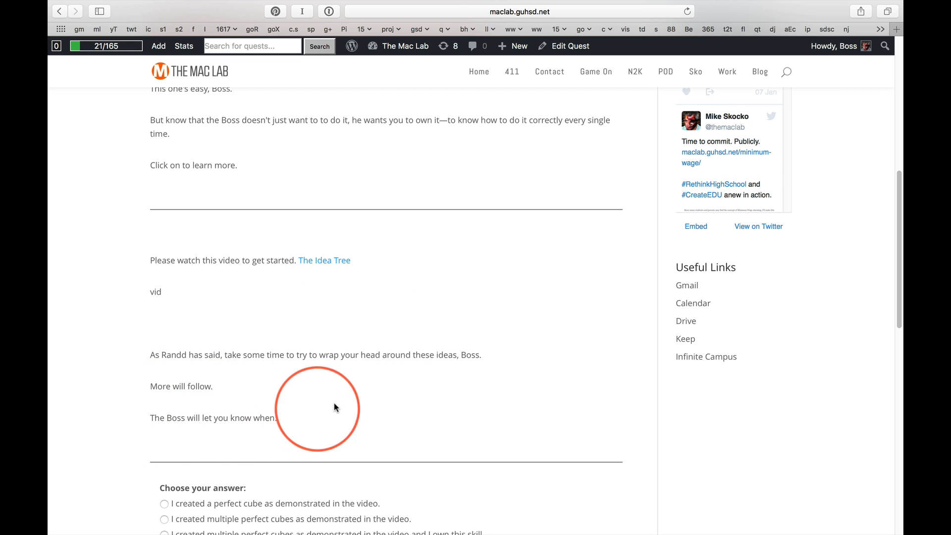
scroll(382, 383, down, 4)
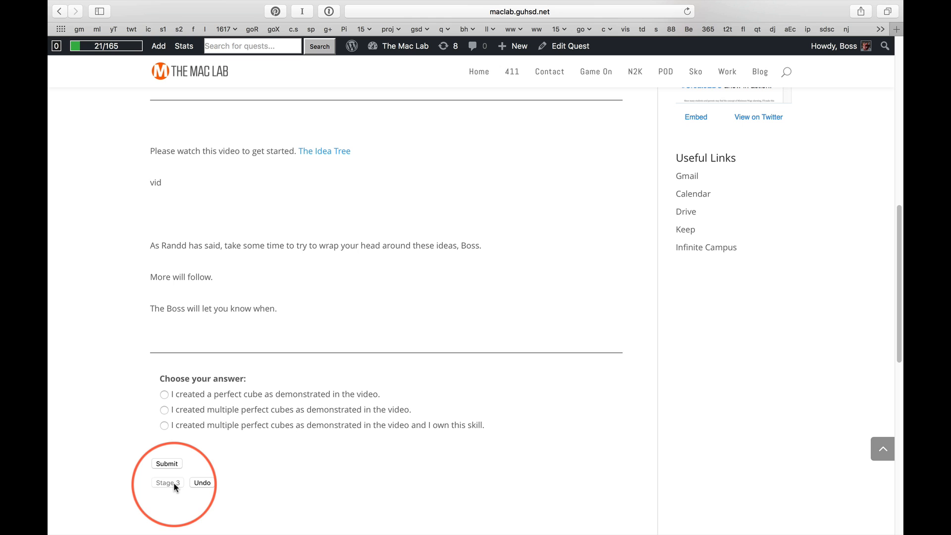
scroll(387, 367, up, 5)
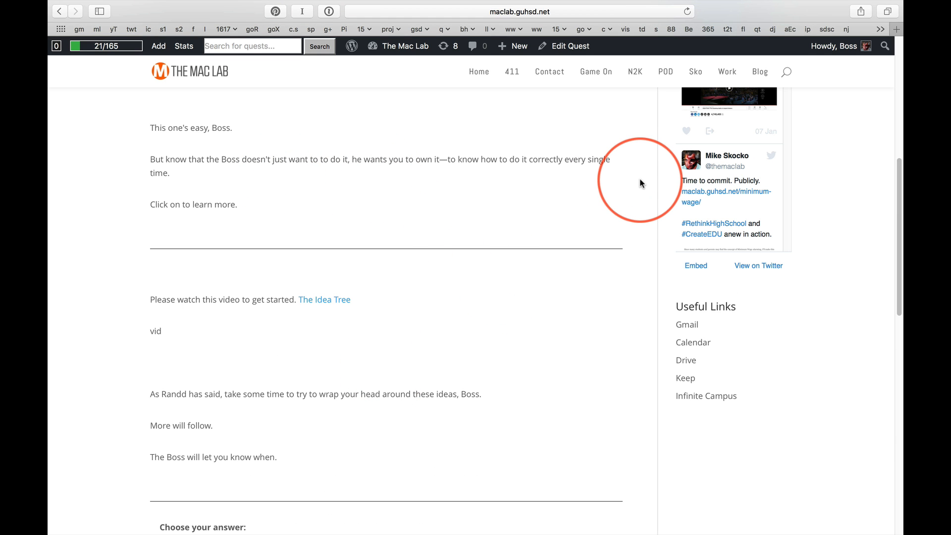
Step: Switch to Illustrator, save the blue M artwork as a symbol named mlm, and delete the M from the artboard
key(super+Tab)
key(super+Tab)
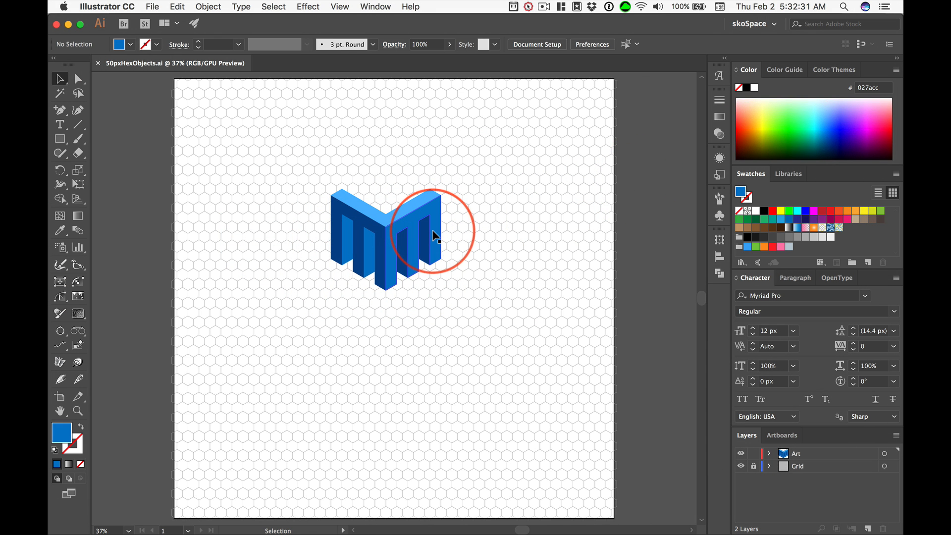
drag(310, 168, 491, 298)
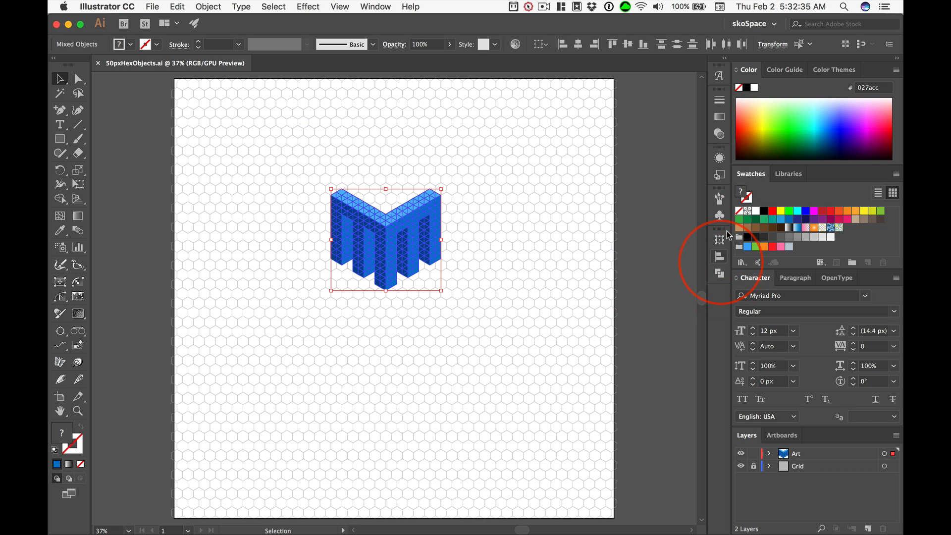
click(720, 216)
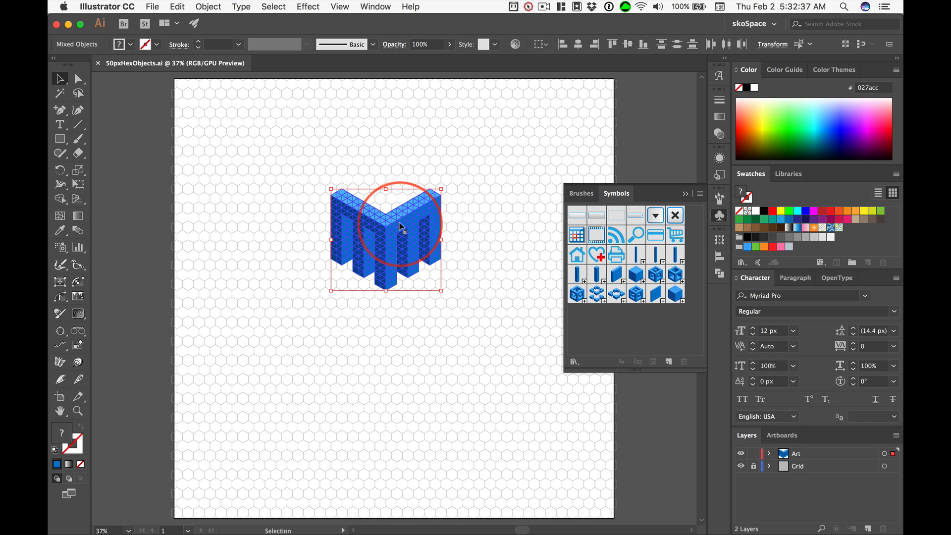
drag(404, 233, 615, 340)
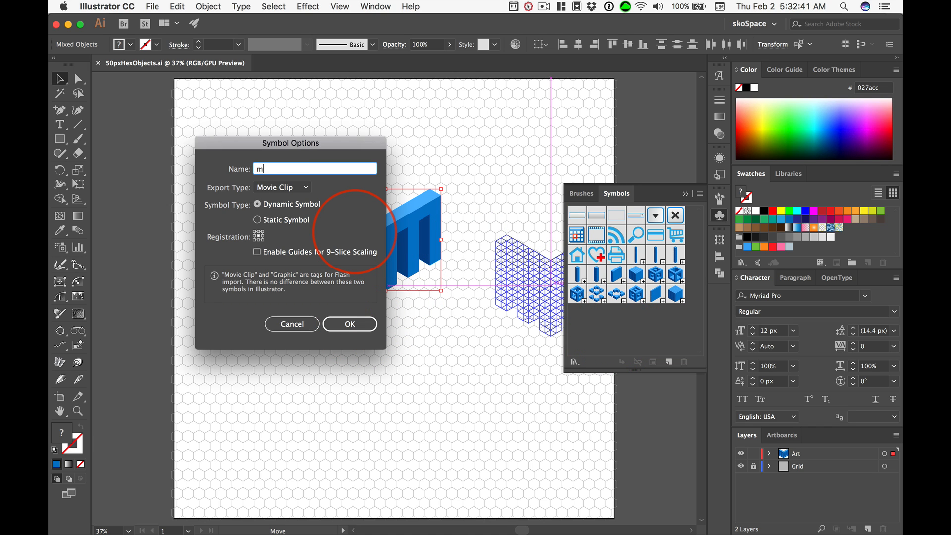
text(mlm)
key(Return)
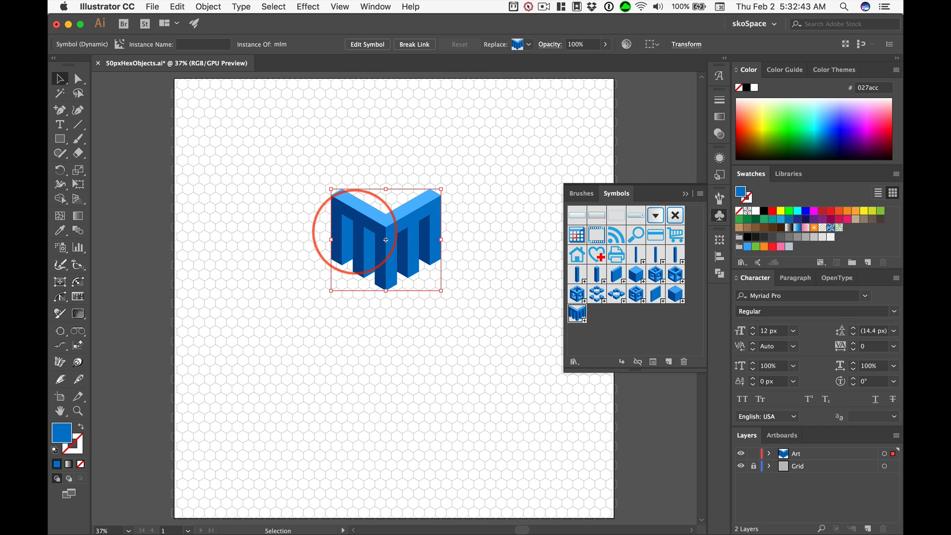
drag(358, 234, 565, 224)
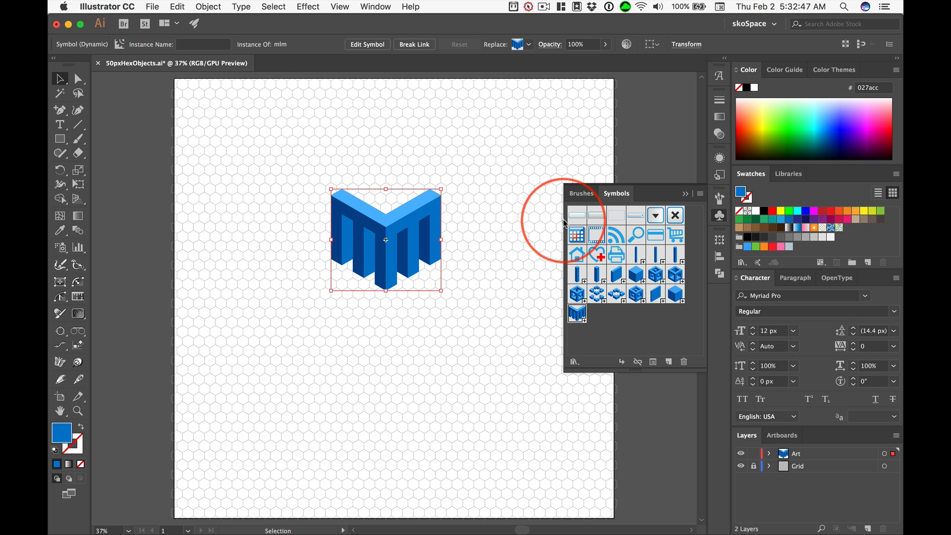
key(Delete)
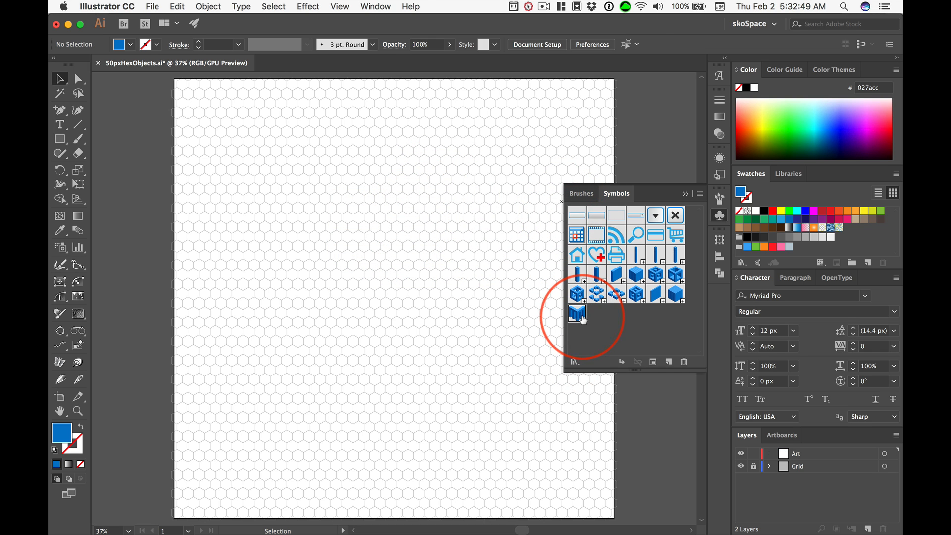
Step: Place a test instance of the mlm symbol on the artboard and delete it again
drag(577, 315, 432, 271)
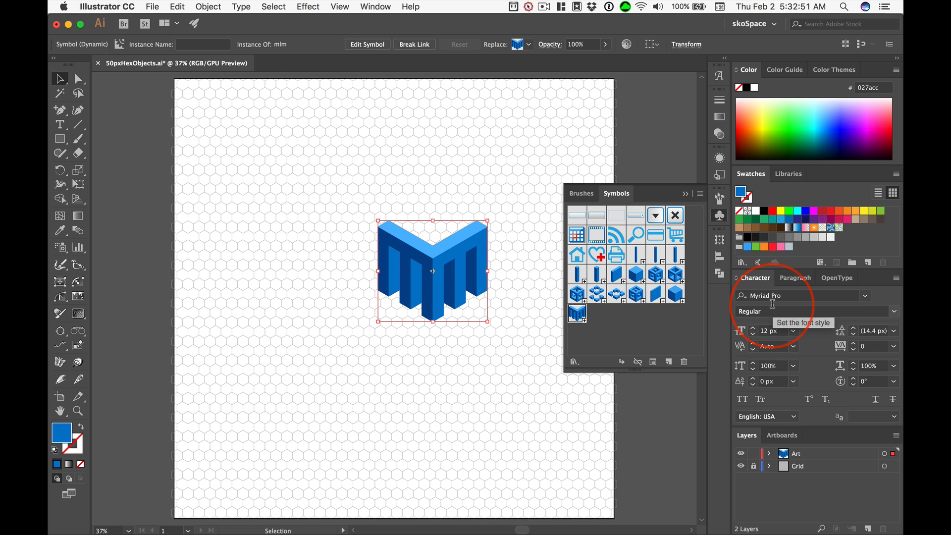
key(Delete)
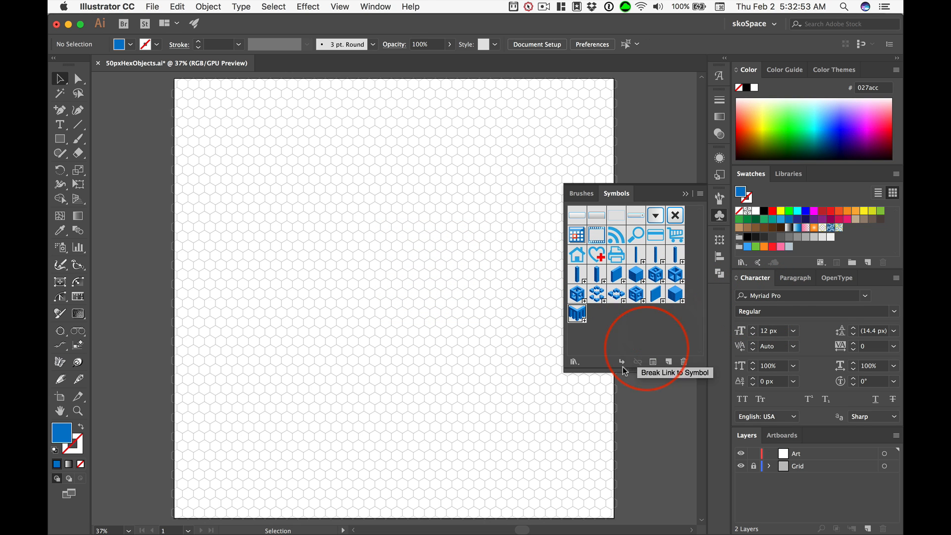
click(686, 193)
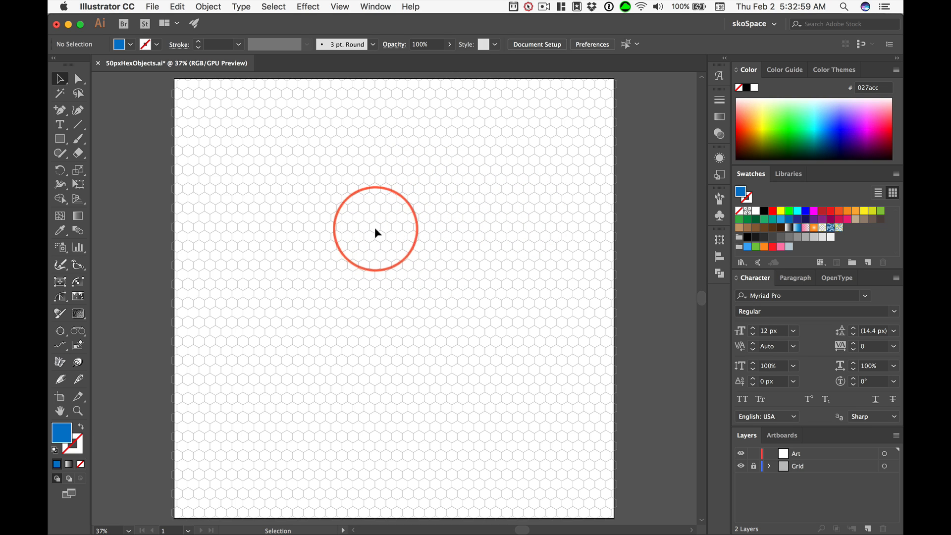
Step: Draw the cube's top face with the Pen tool as a blue, strokeless rhombus joining one grid hexagon's upper three corners and its centre
key(space)
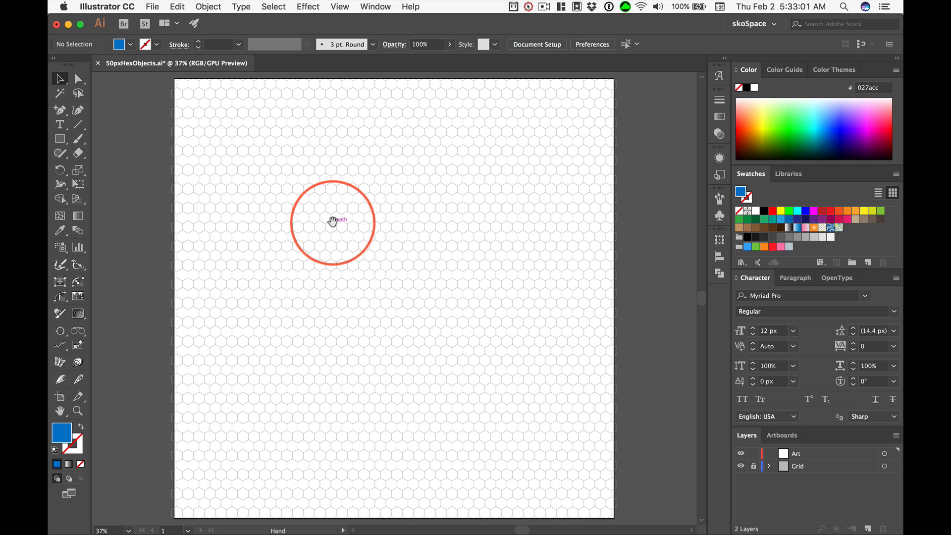
drag(347, 229, 737, 355)
drag(424, 319, 417, 283)
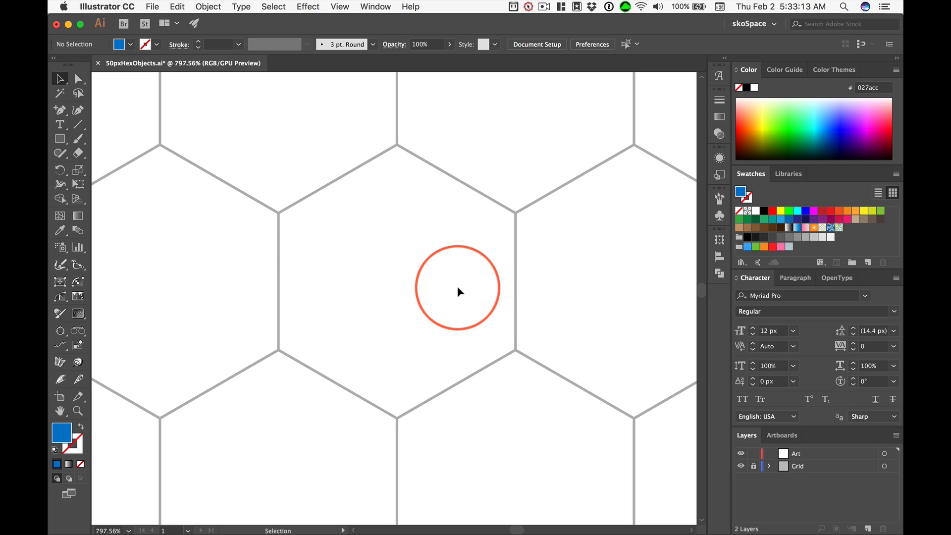
key(p)
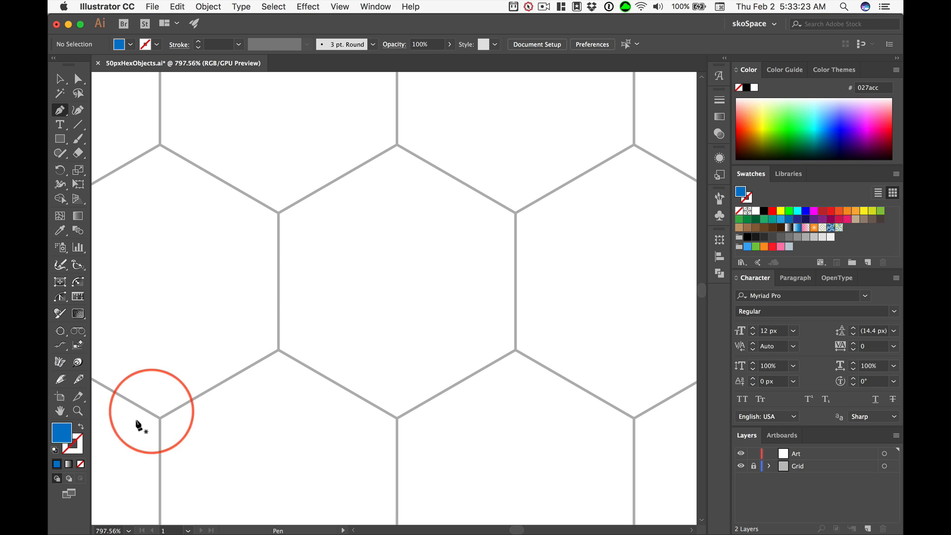
click(81, 443)
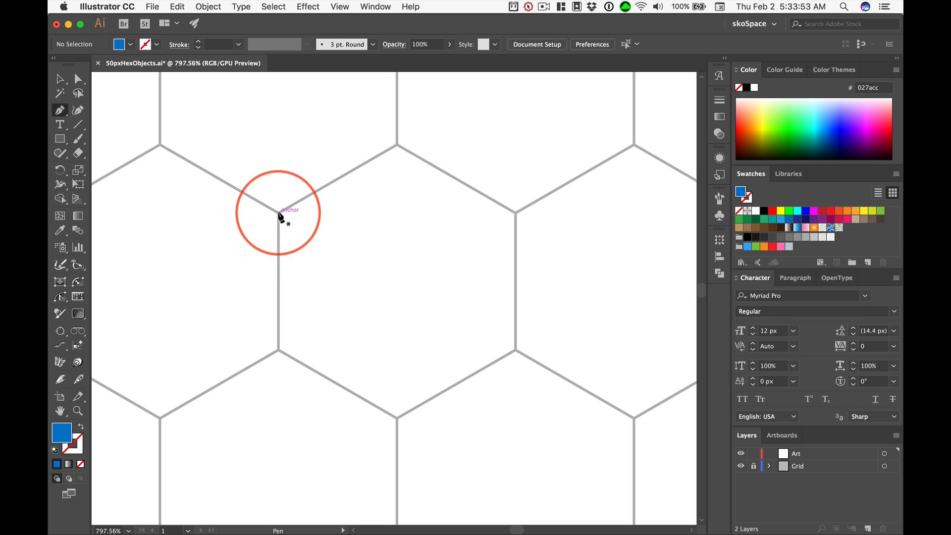
click(278, 213)
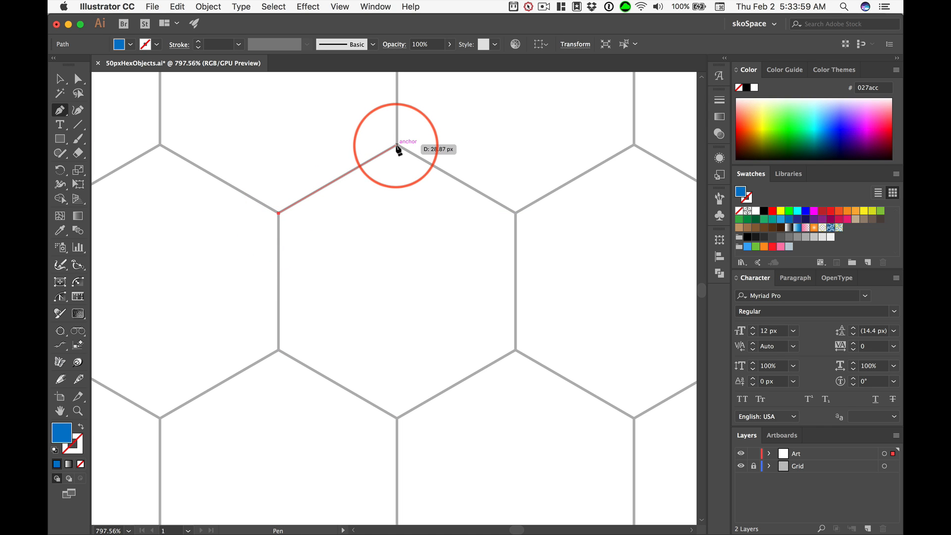
click(396, 145)
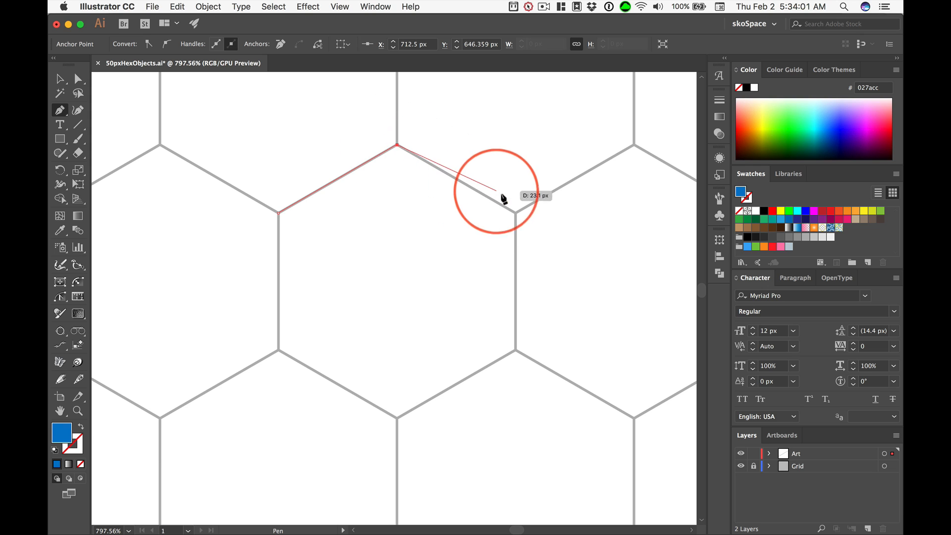
click(513, 211)
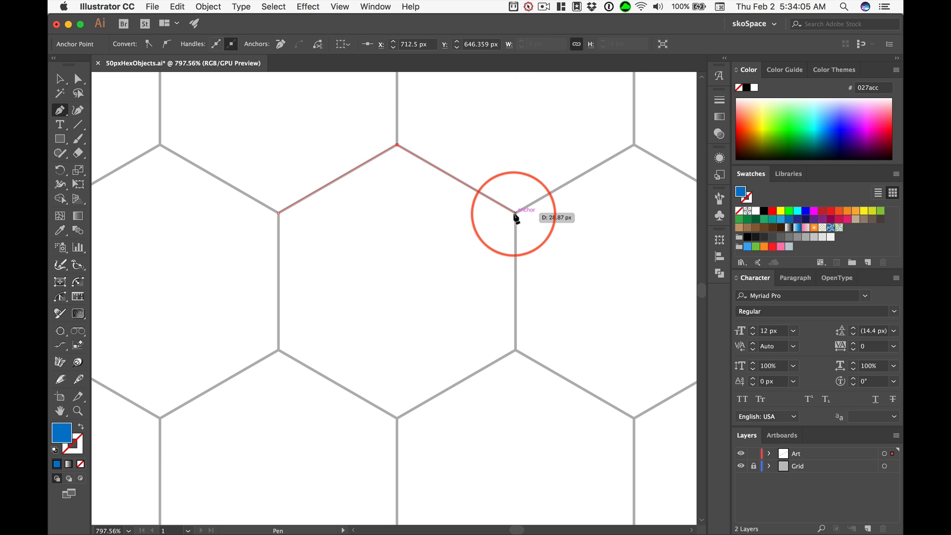
click(515, 213)
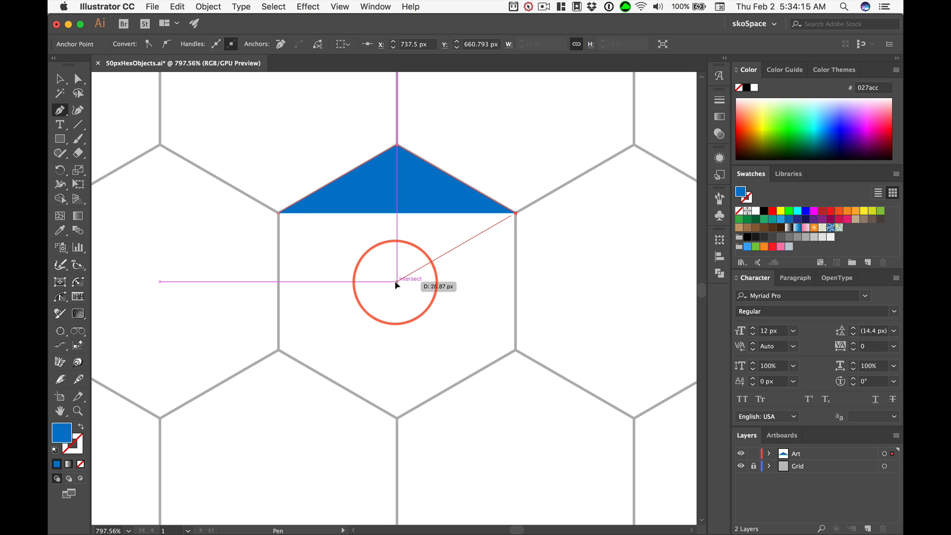
click(397, 281)
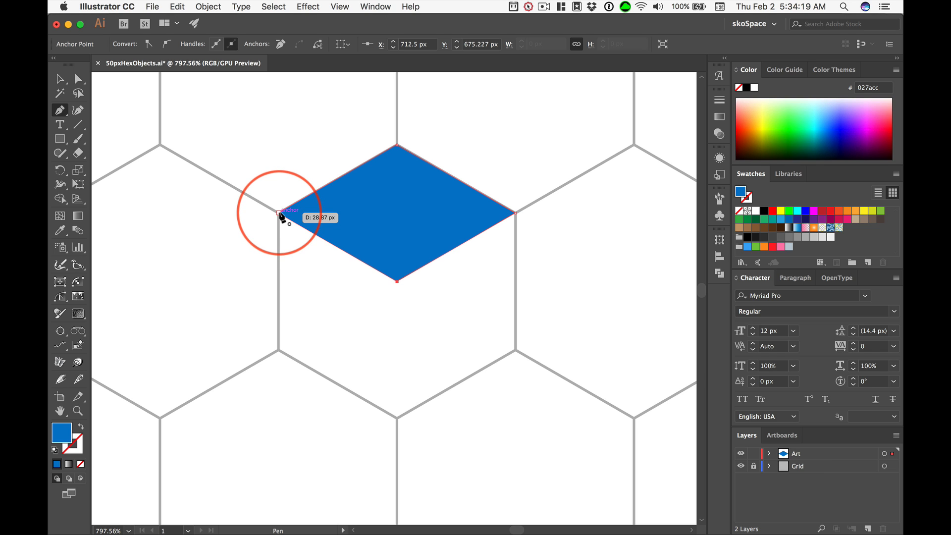
click(279, 213)
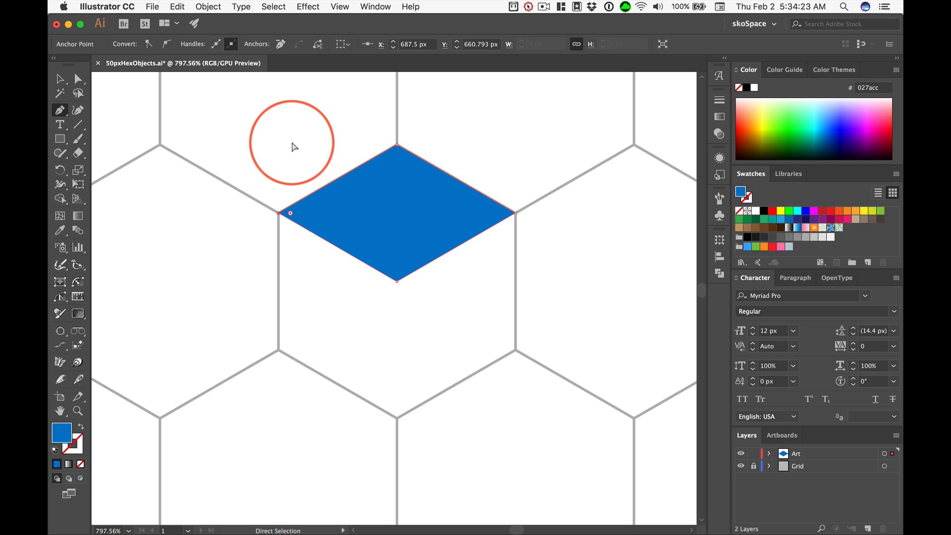
super+click(294, 146)
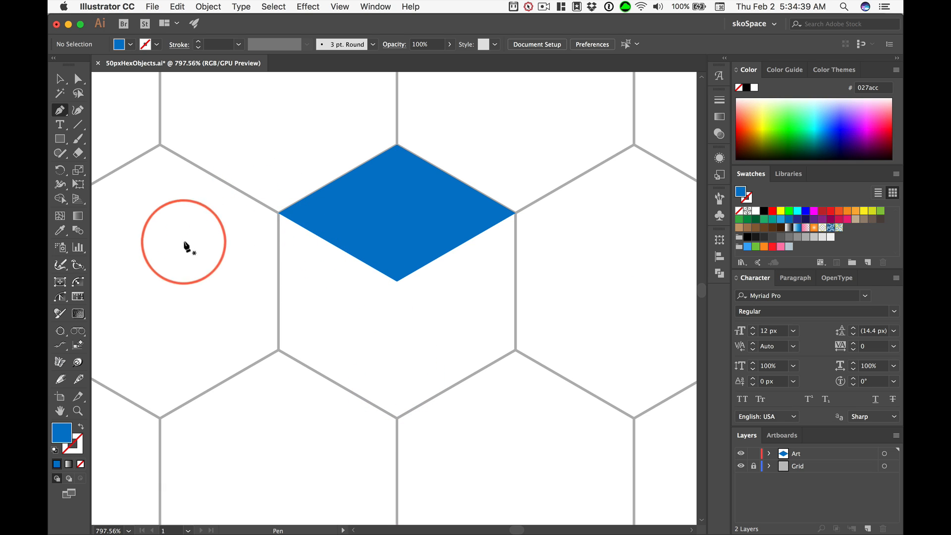
key(super)
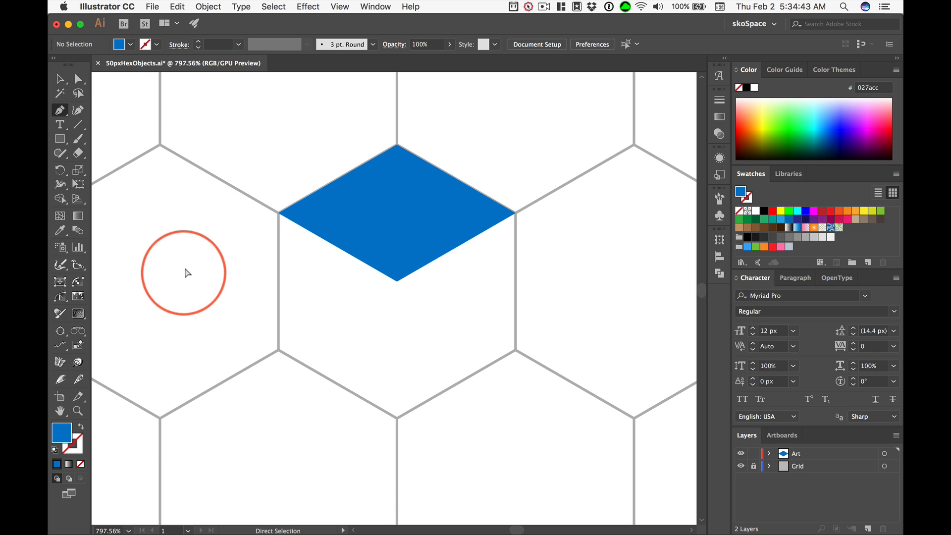
click(60, 79)
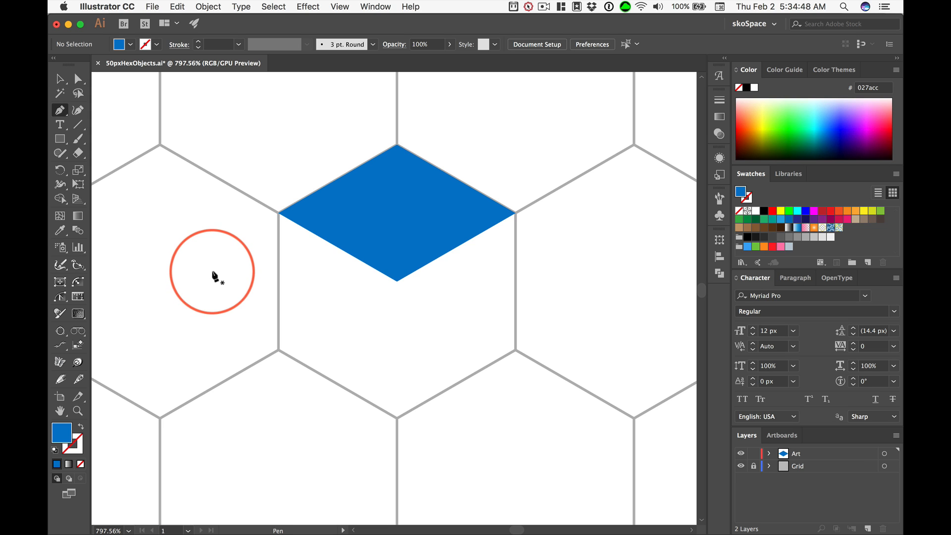
super+click(214, 269)
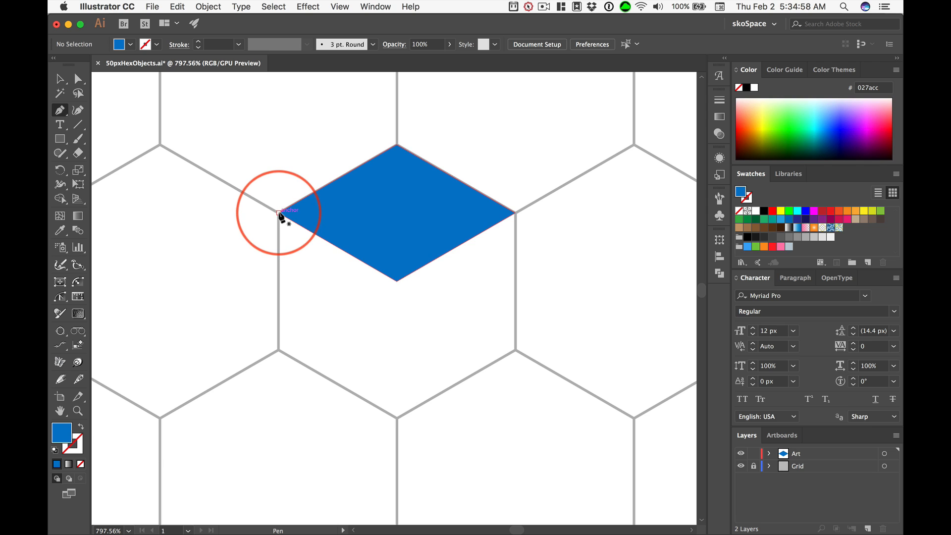
Step: Draw the cube's left face with the Pen tool, joining the hexagon's upper-left, lower-left and bottom corners and its centre, then deselect it
click(279, 213)
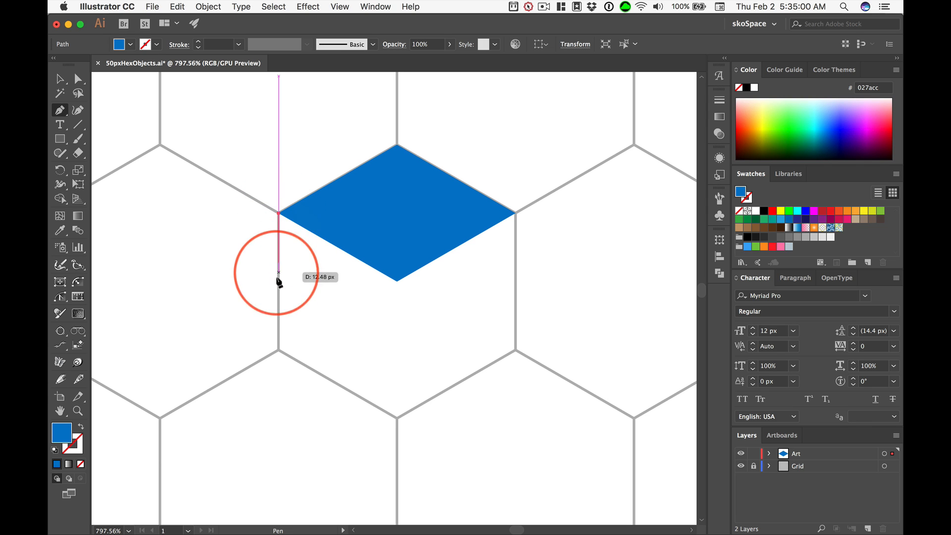
click(279, 350)
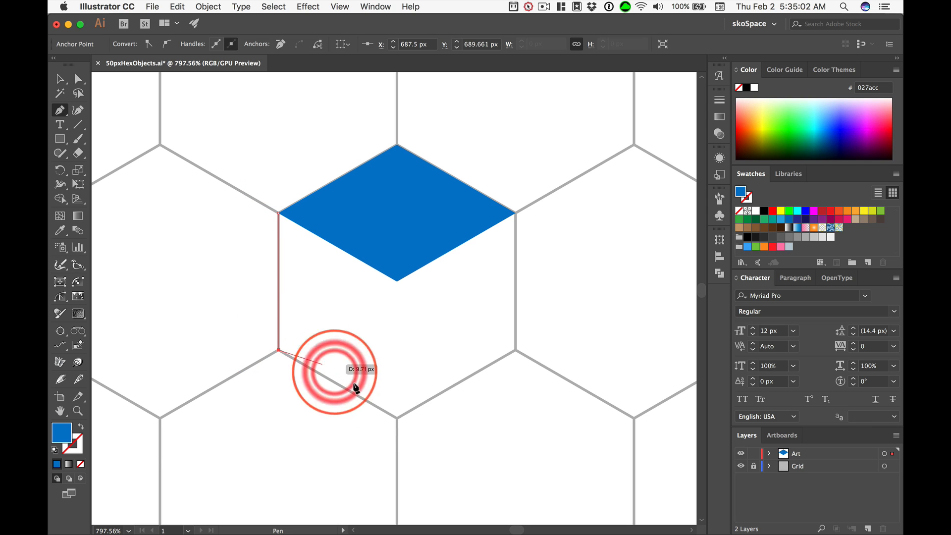
click(397, 418)
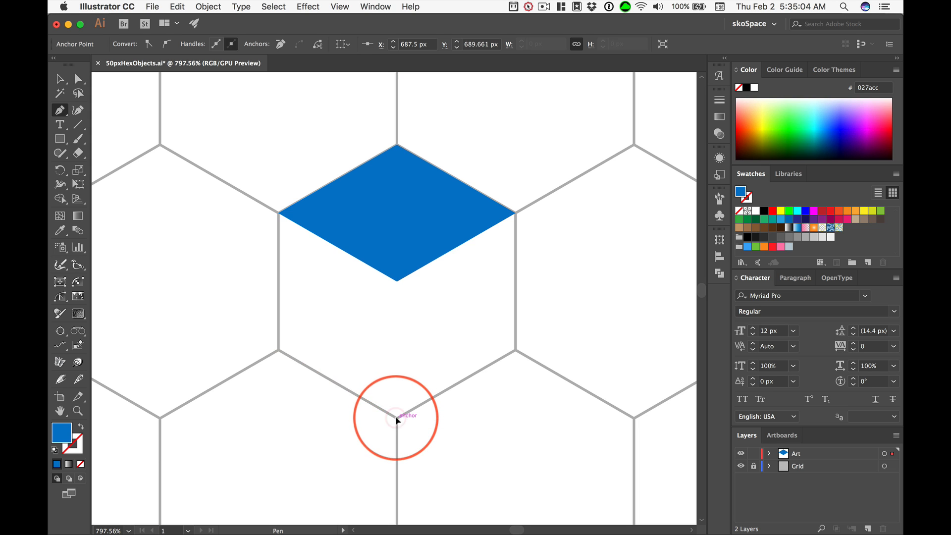
click(397, 282)
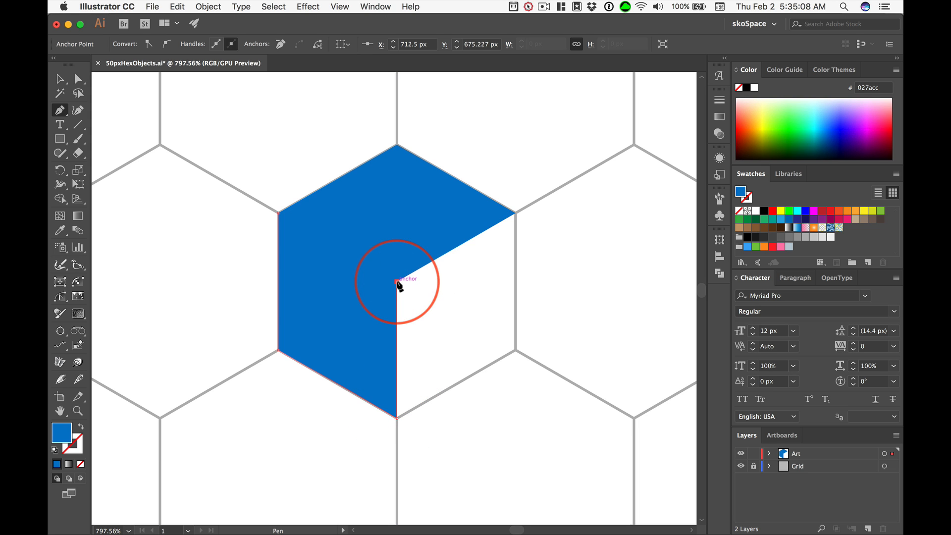
click(278, 213)
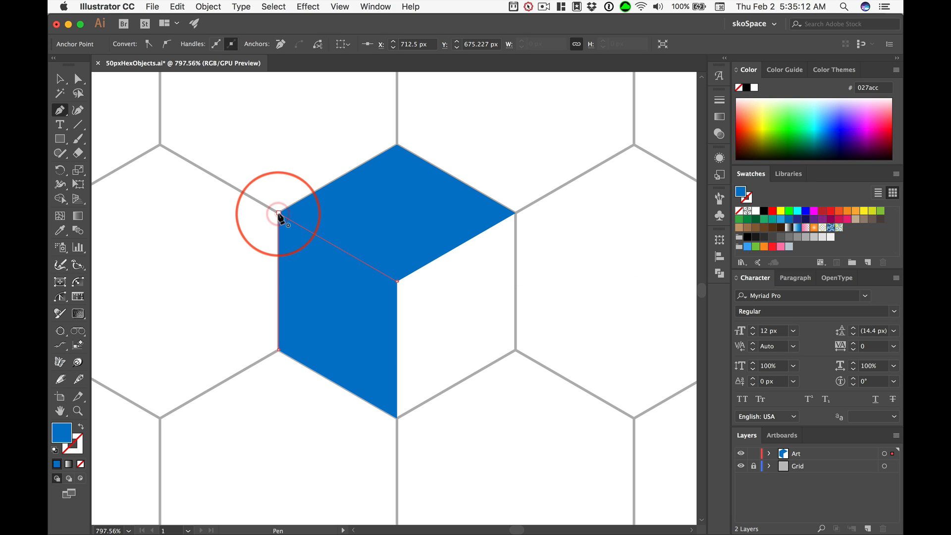
super+click(228, 227)
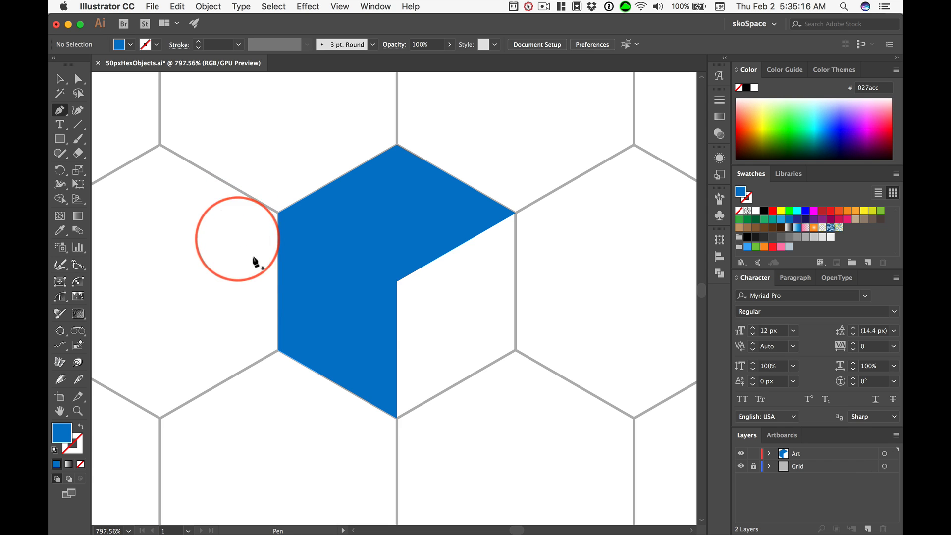
Step: Draw the cube's right face with the Pen tool, joining the hexagon's bottom corner, centre, upper-right and lower-right corners, then deselect it
click(397, 418)
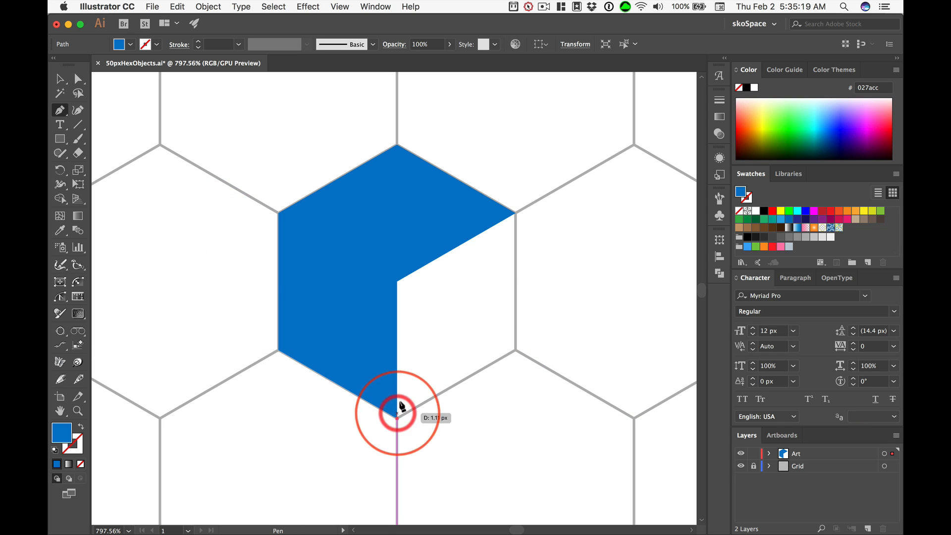
click(396, 282)
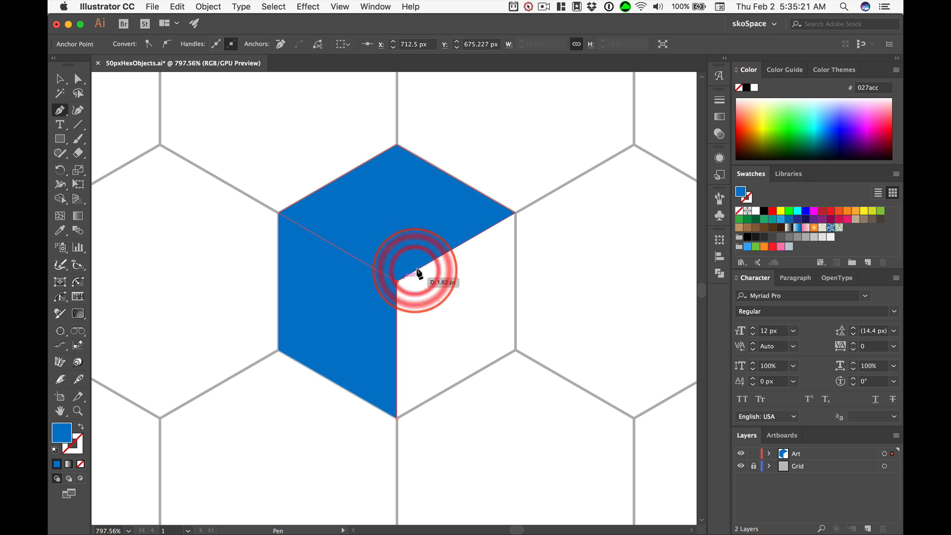
click(514, 214)
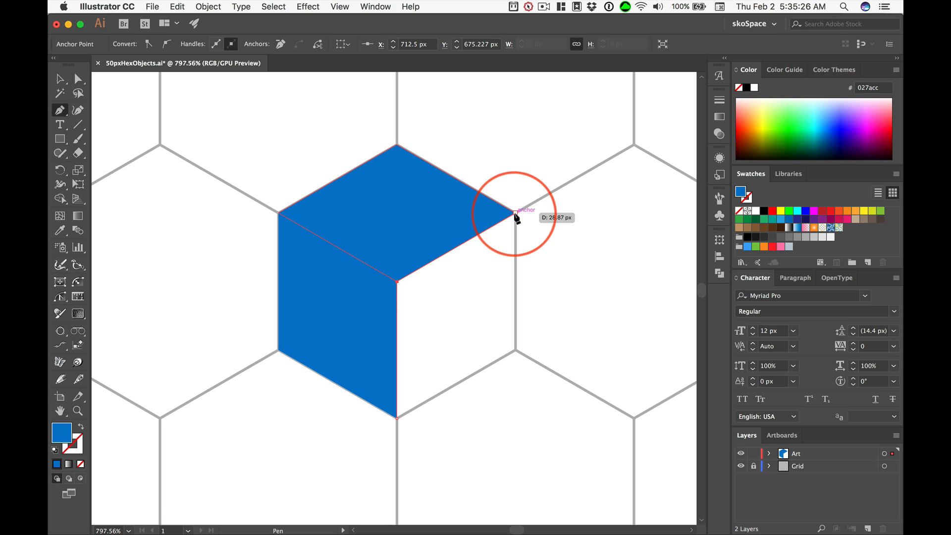
click(515, 351)
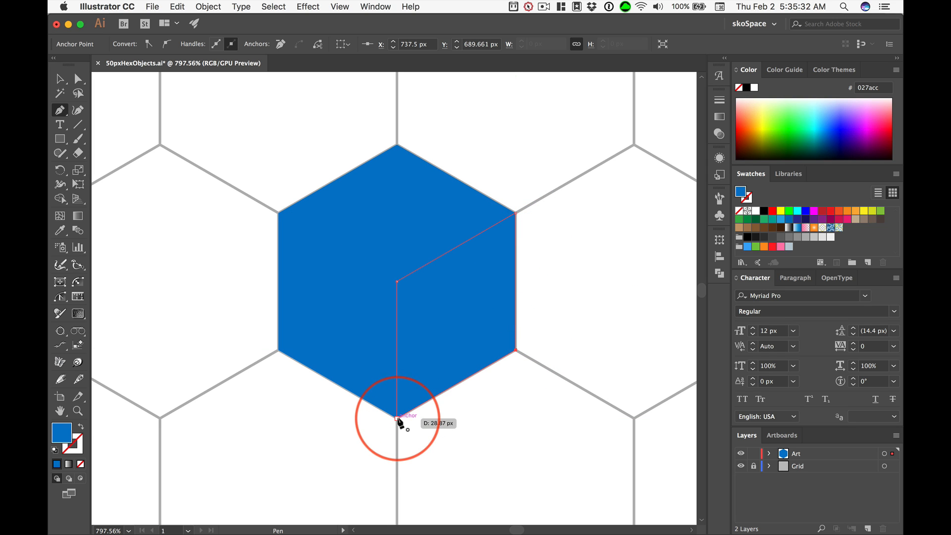
drag(397, 419, 475, 418)
super+click(477, 422)
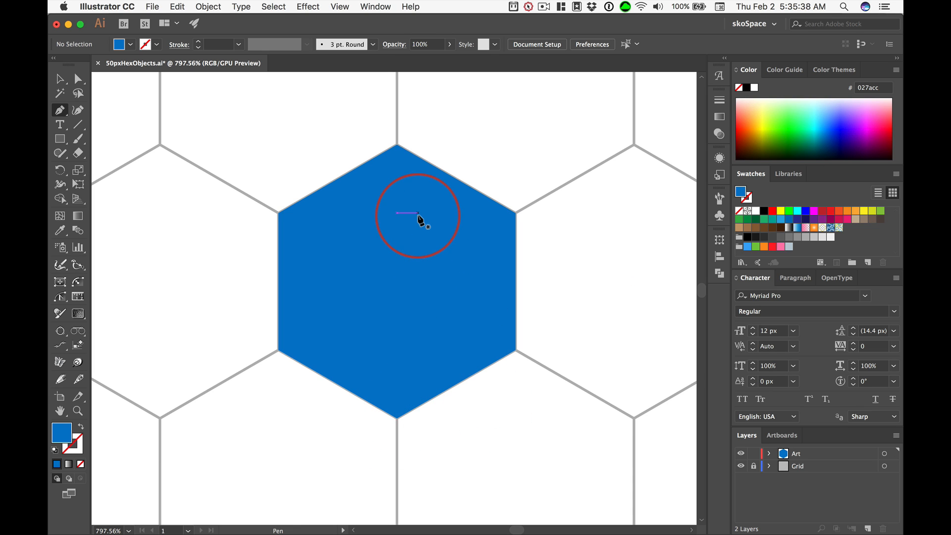
Step: Change the fill of the cube's top face to the lighter blue 06a2f9
key(v)
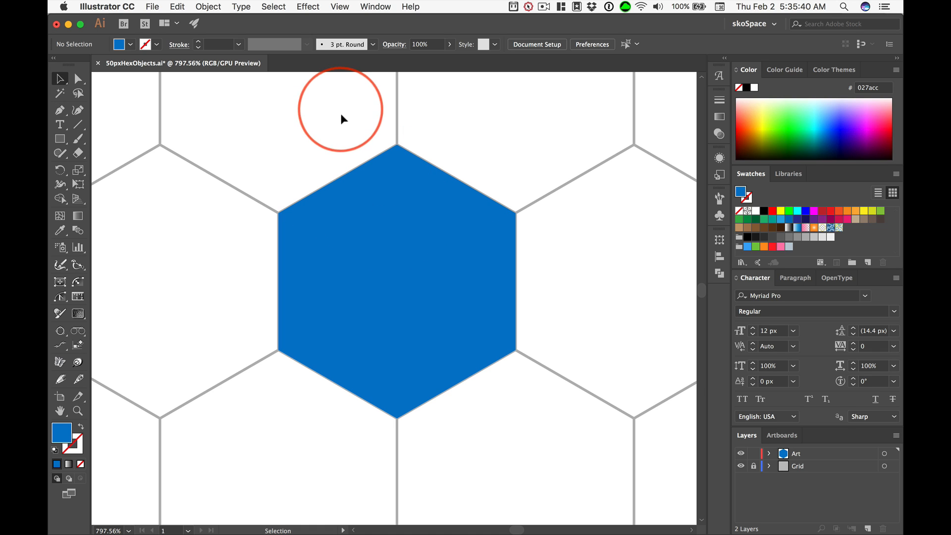
click(391, 210)
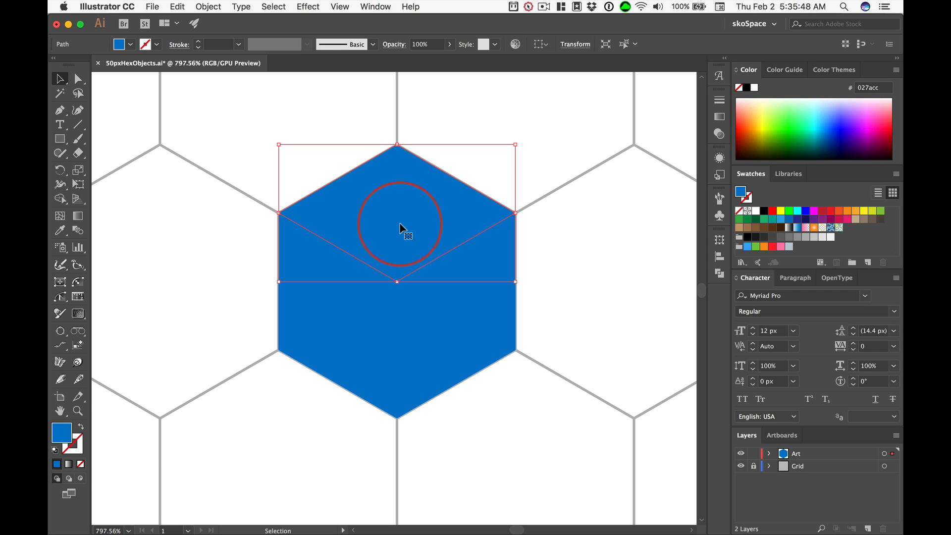
double_click(62, 437)
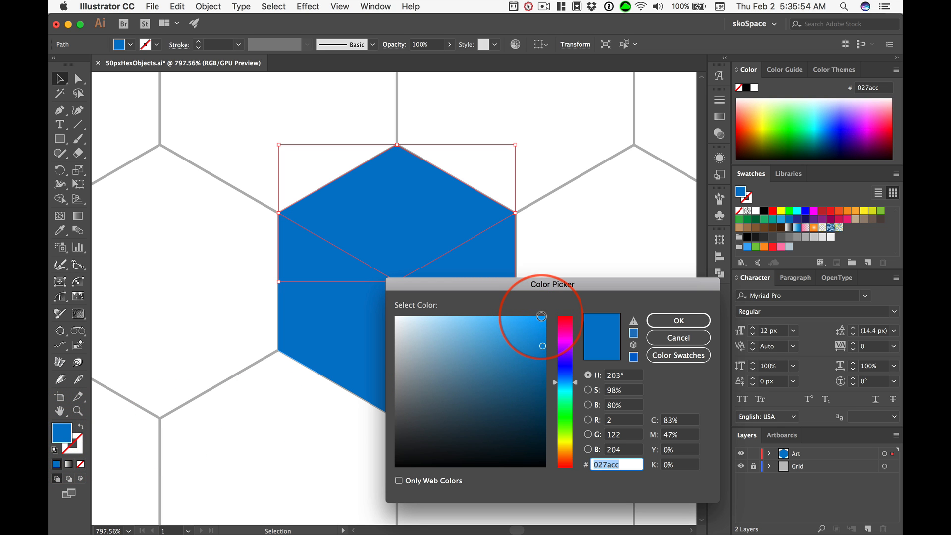
click(543, 317)
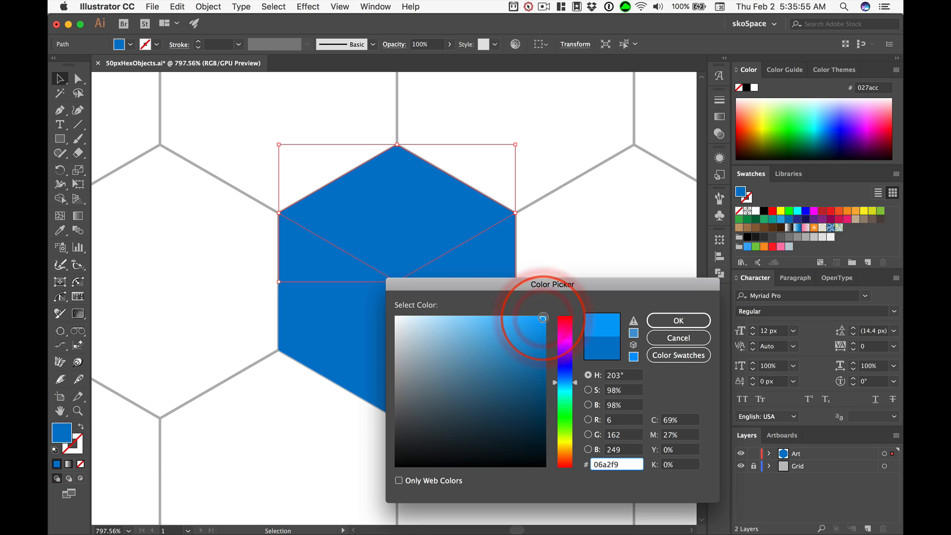
click(677, 320)
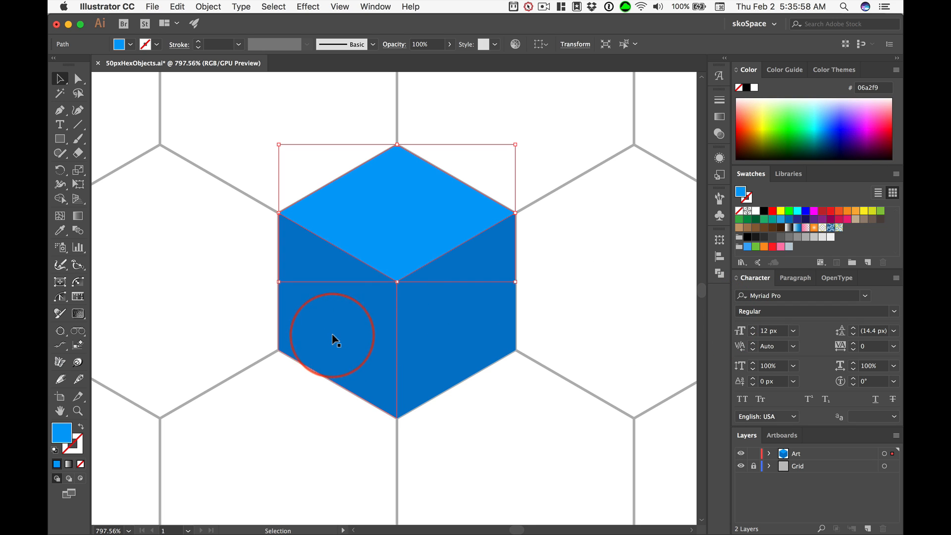
Step: Change the fill of the cube's left face to the darker blue 006c9b and deselect it
click(335, 333)
click(62, 435)
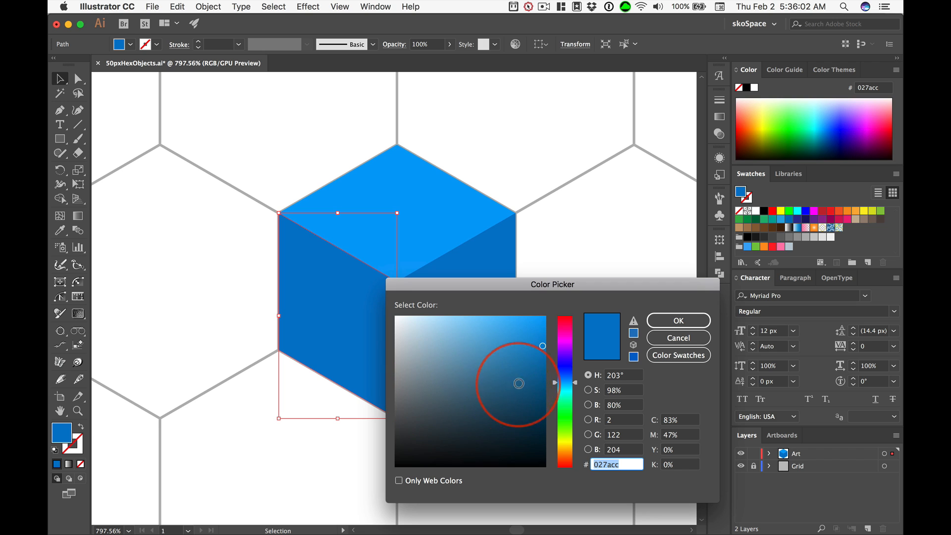
click(538, 375)
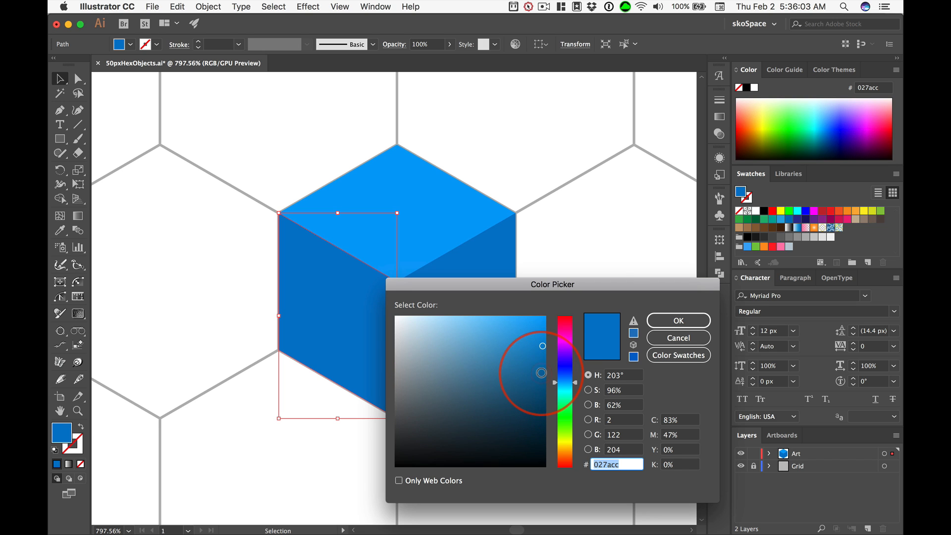
click(677, 321)
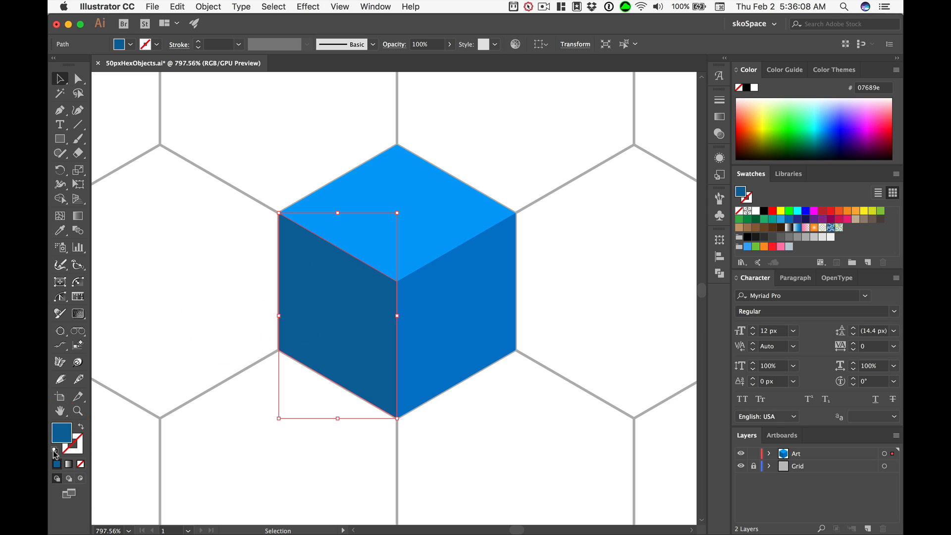
double_click(61, 434)
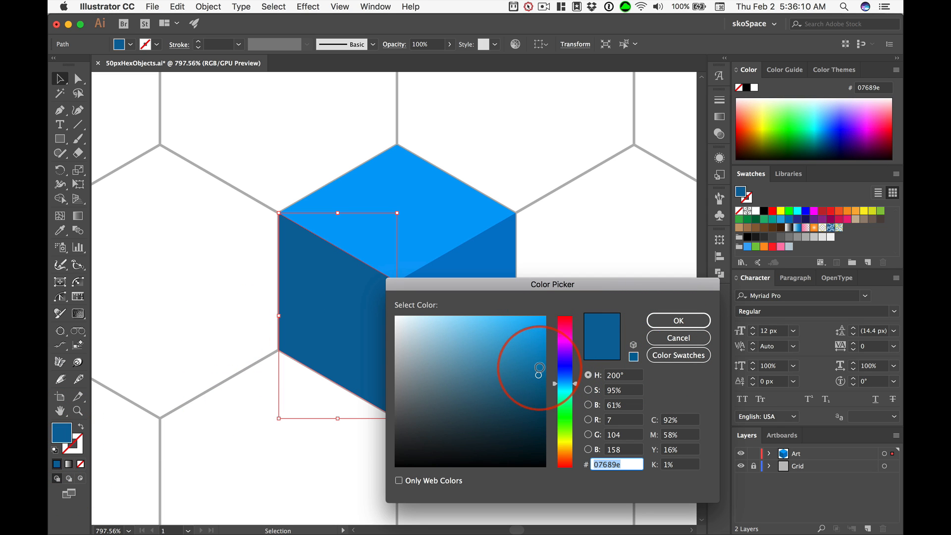
click(546, 366)
drag(545, 367, 549, 373)
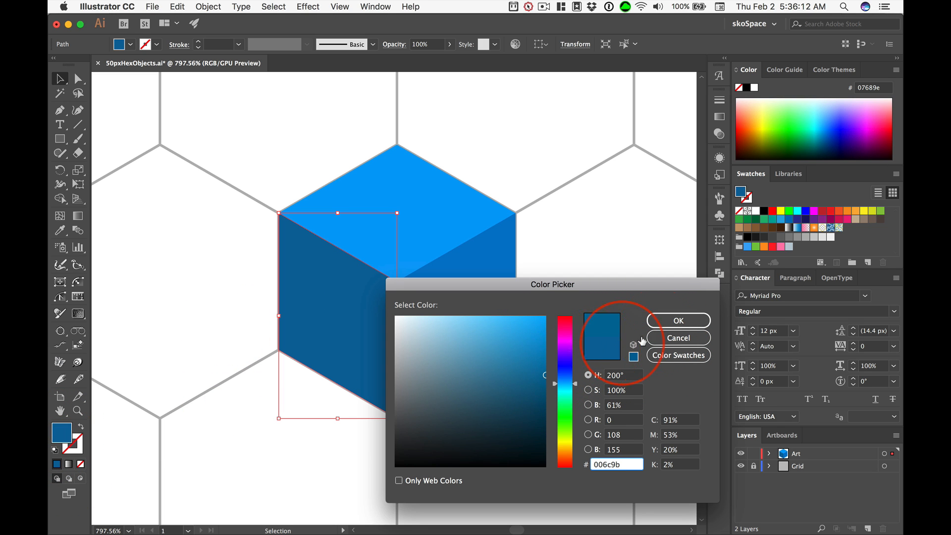
click(678, 321)
click(133, 198)
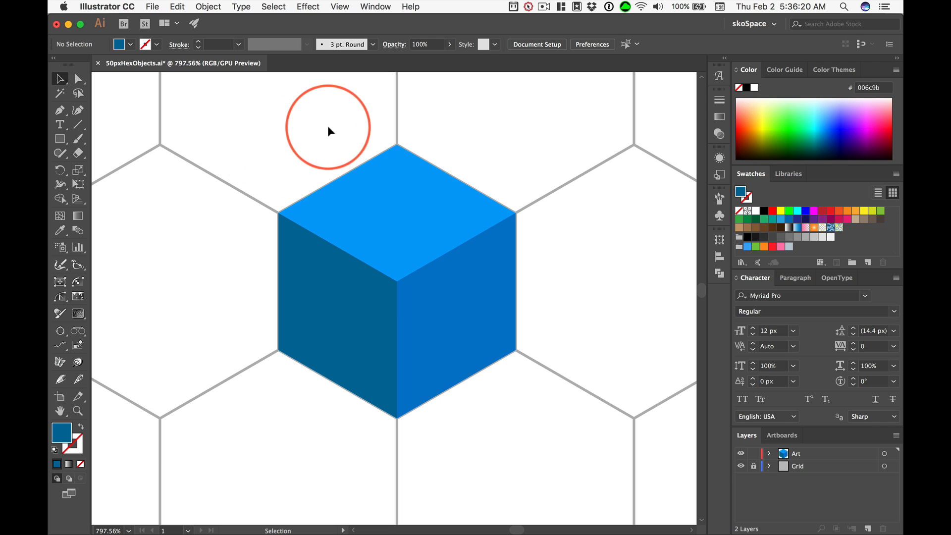
Step: Select all three cube faces and group them
drag(243, 124, 552, 437)
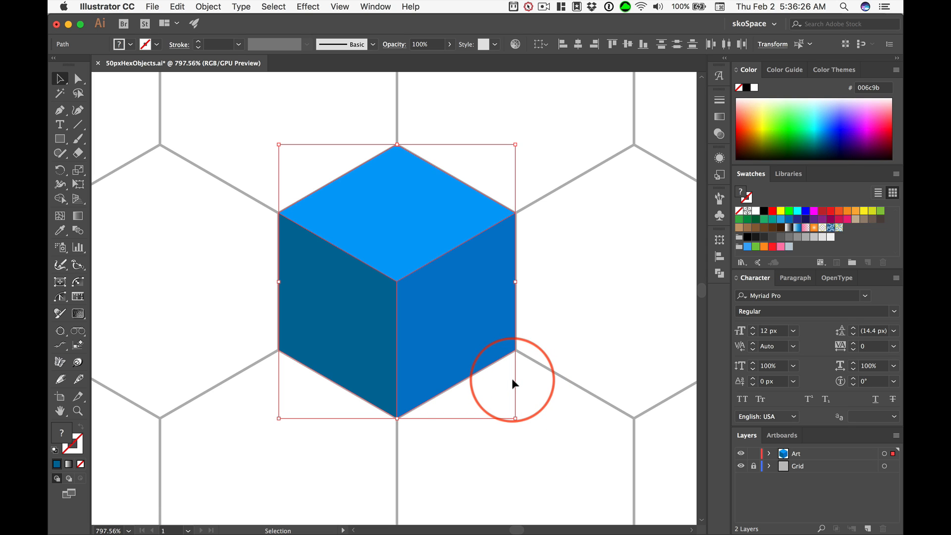
key(a)
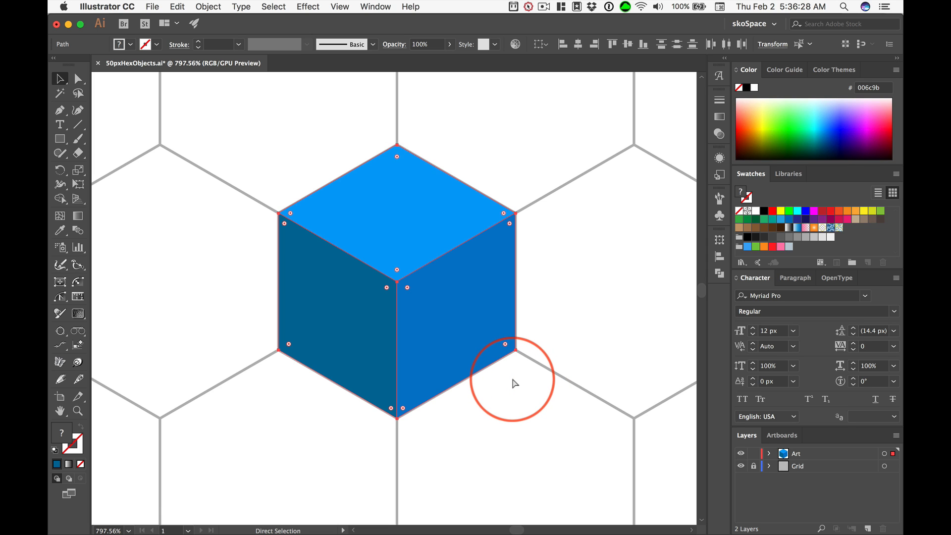
key(v)
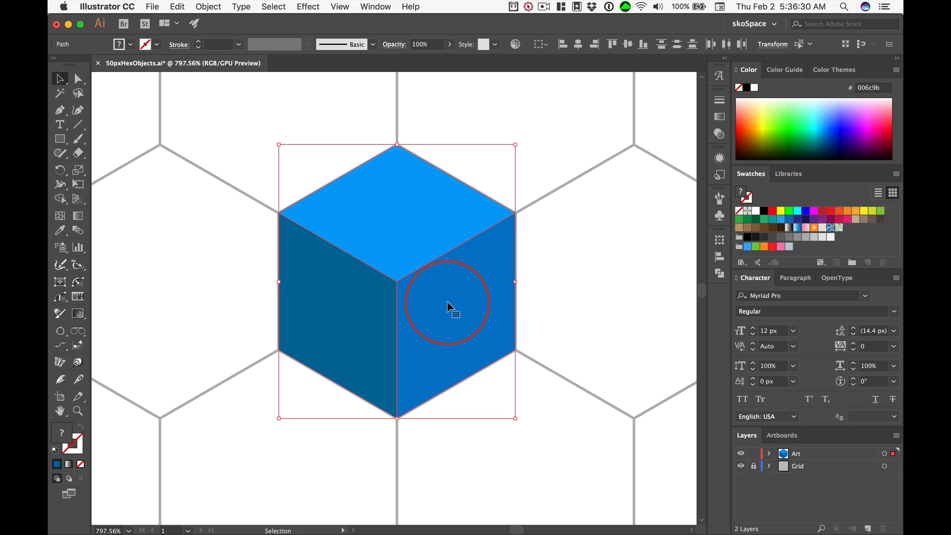
right_click(447, 303)
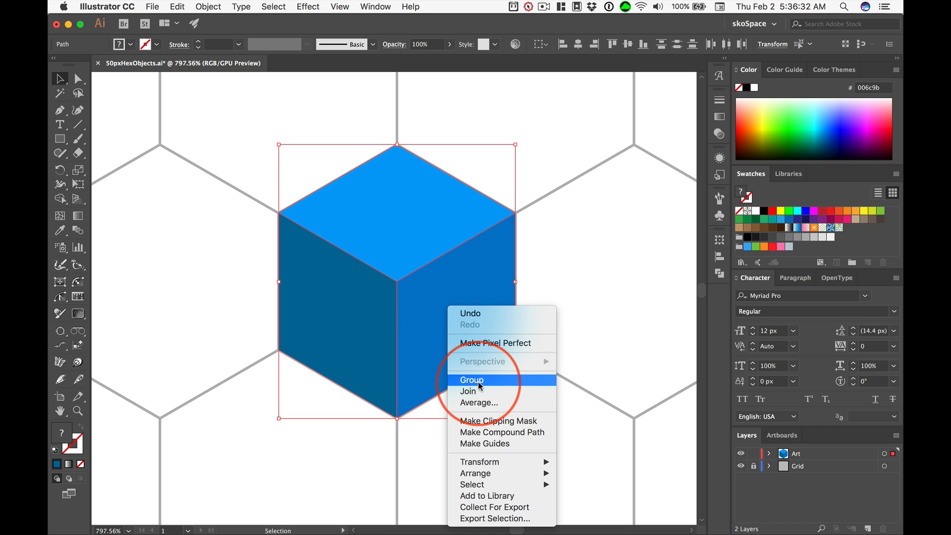
click(208, 7)
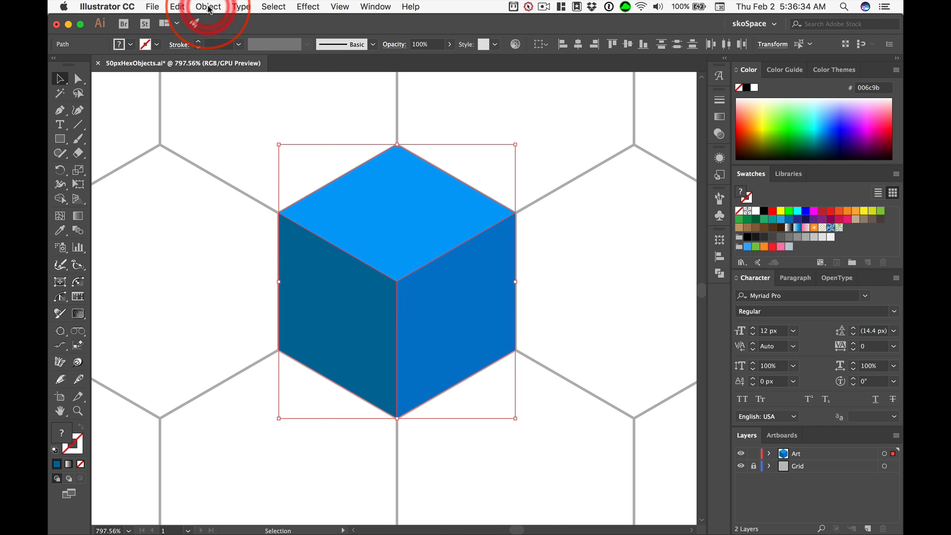
click(208, 8)
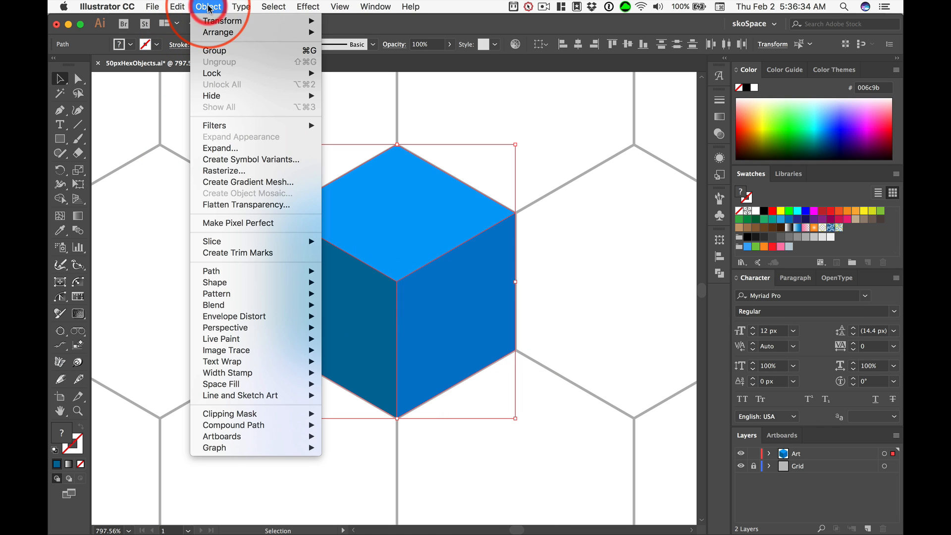
click(307, 52)
click(216, 6)
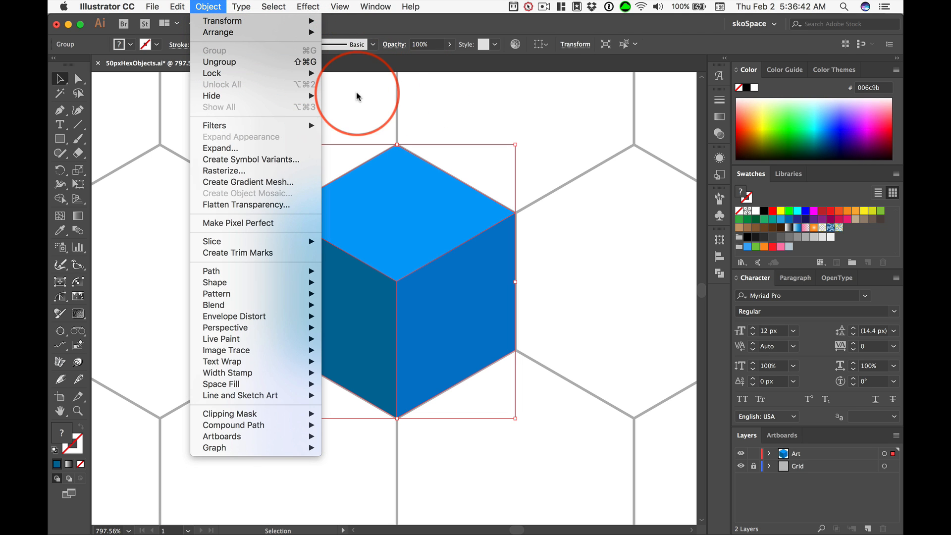
click(404, 83)
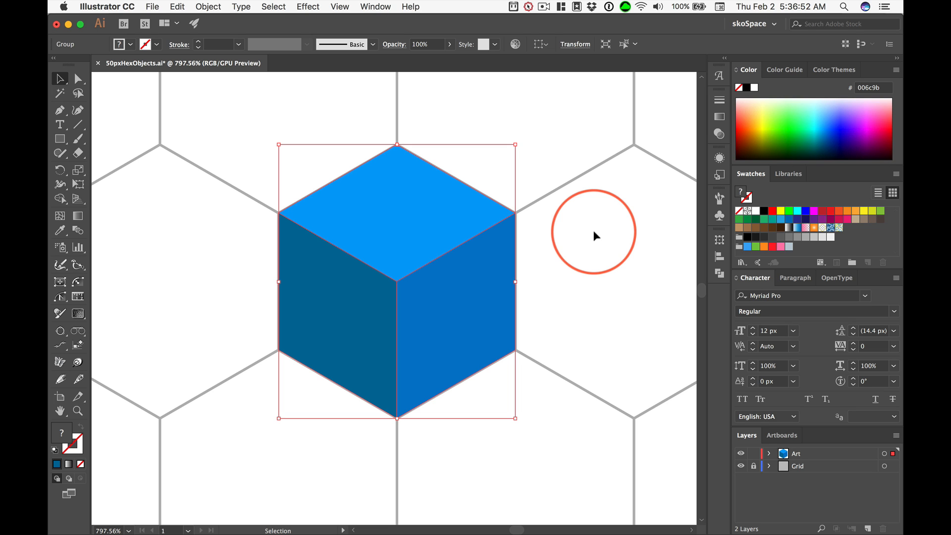
Step: Save the grouped cube as a new dynamic symbol in the symbol collection
click(722, 217)
drag(388, 221, 617, 297)
click(348, 324)
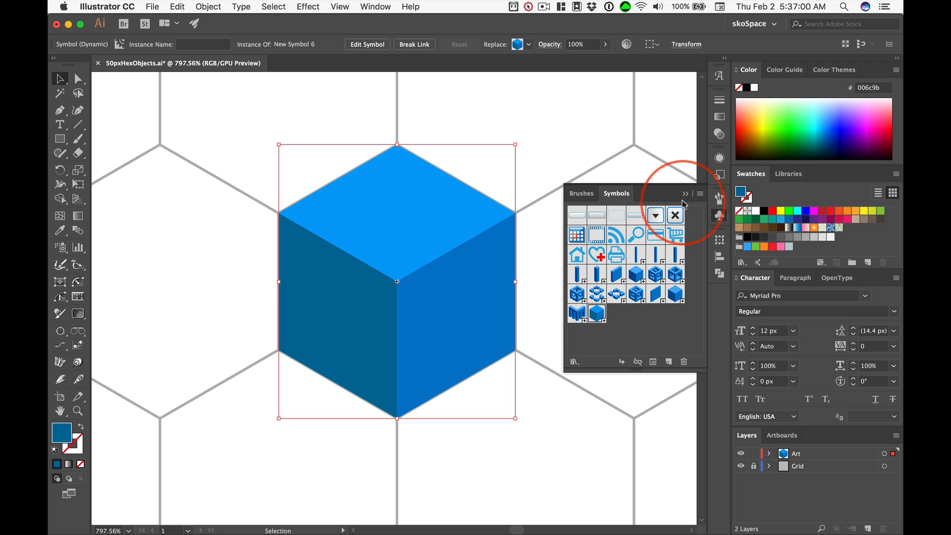
Step: Show the symbols as a large named list and rename the new cube symbol to 1x1 Cube
click(700, 193)
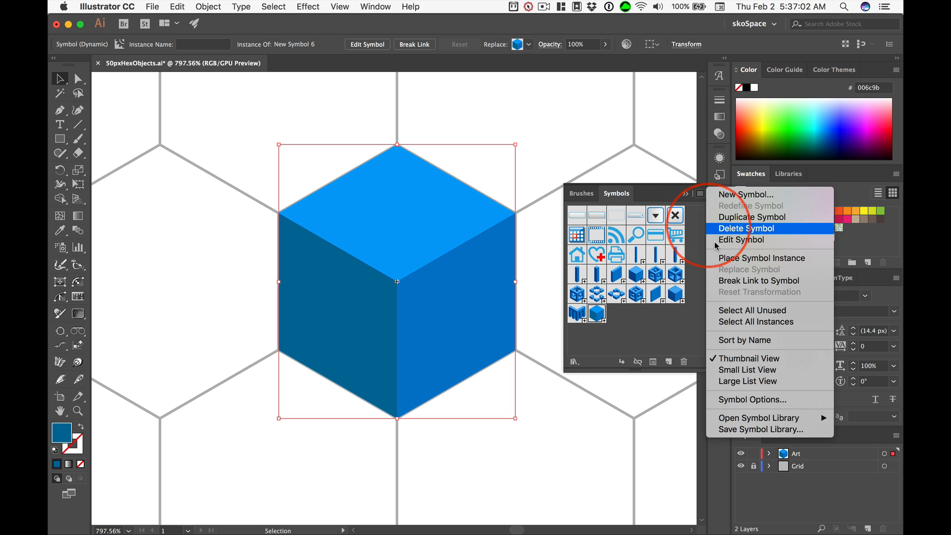
click(738, 382)
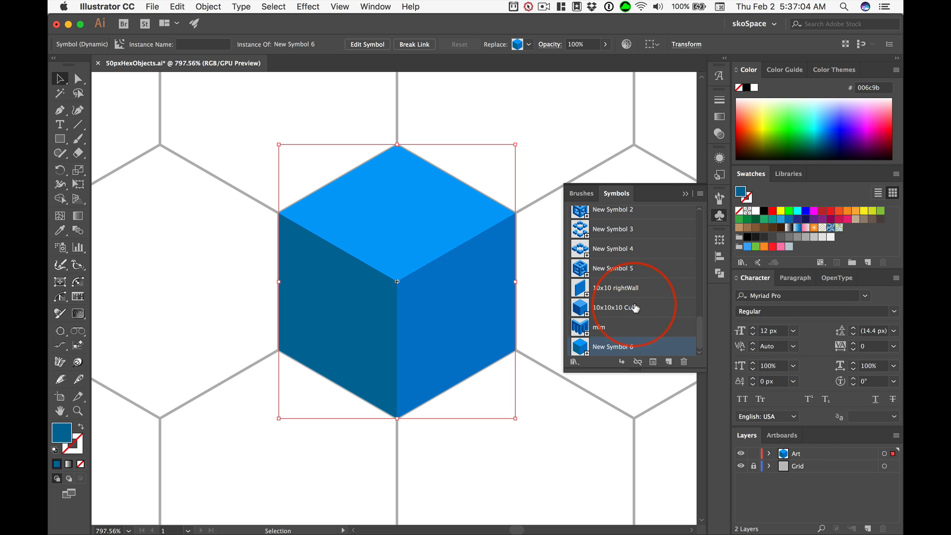
click(608, 349)
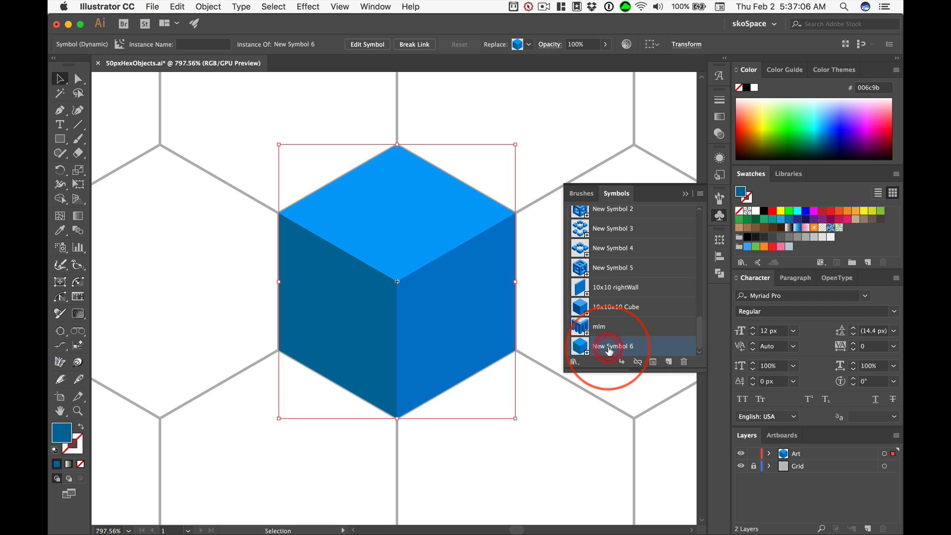
click(642, 345)
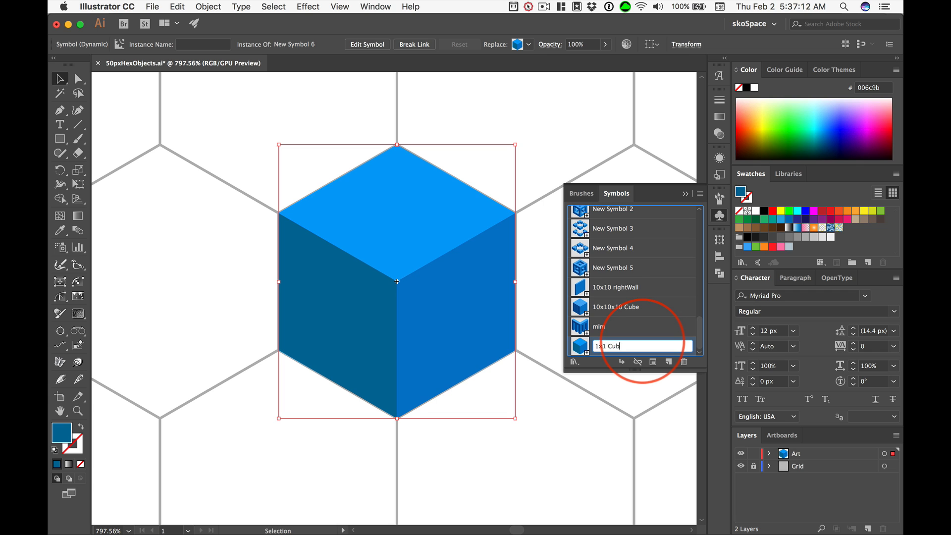
key(Return)
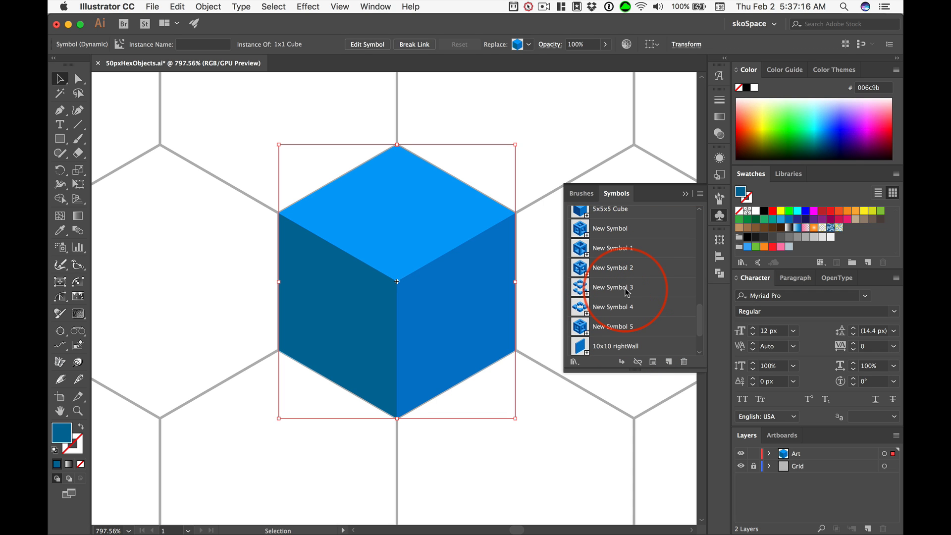
scroll(627, 293, up, 5)
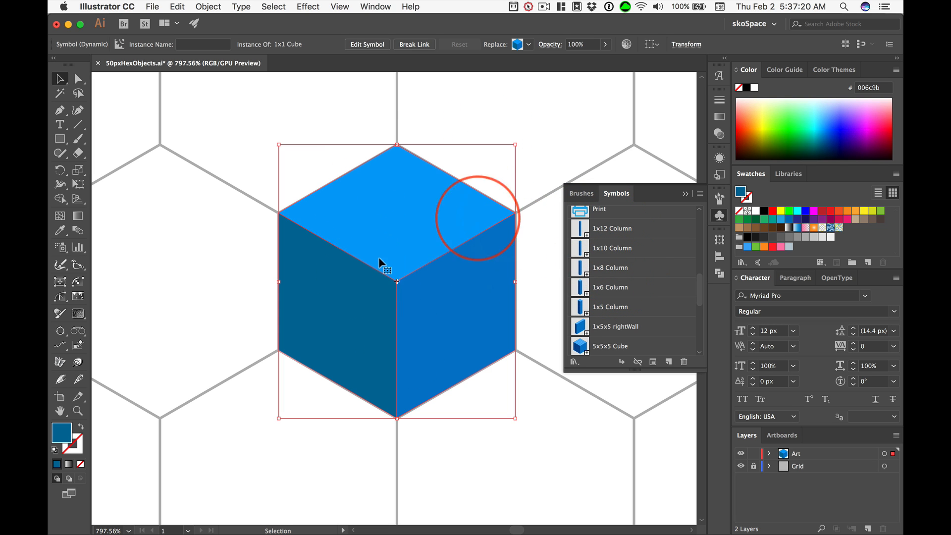
scroll(639, 250, up, 3)
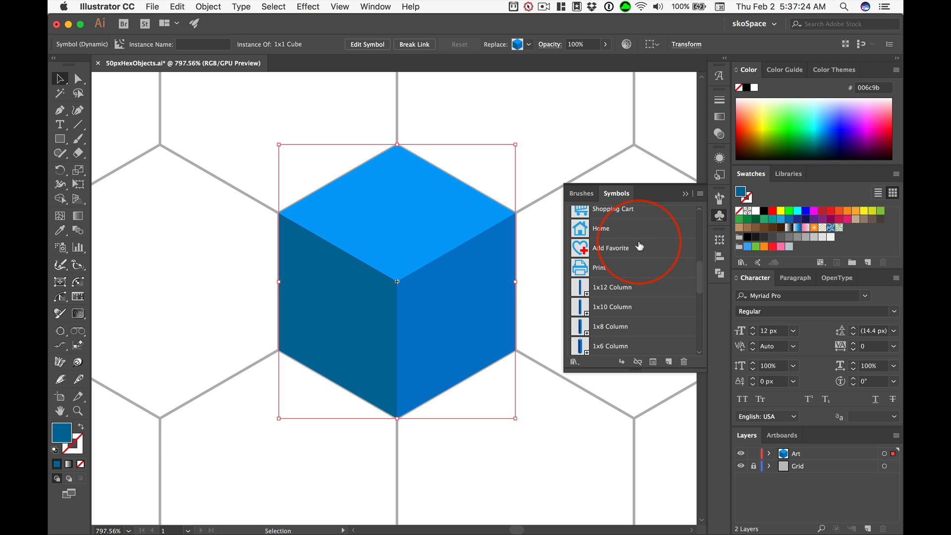
scroll(639, 247, up, 4)
scroll(639, 247, down, 16)
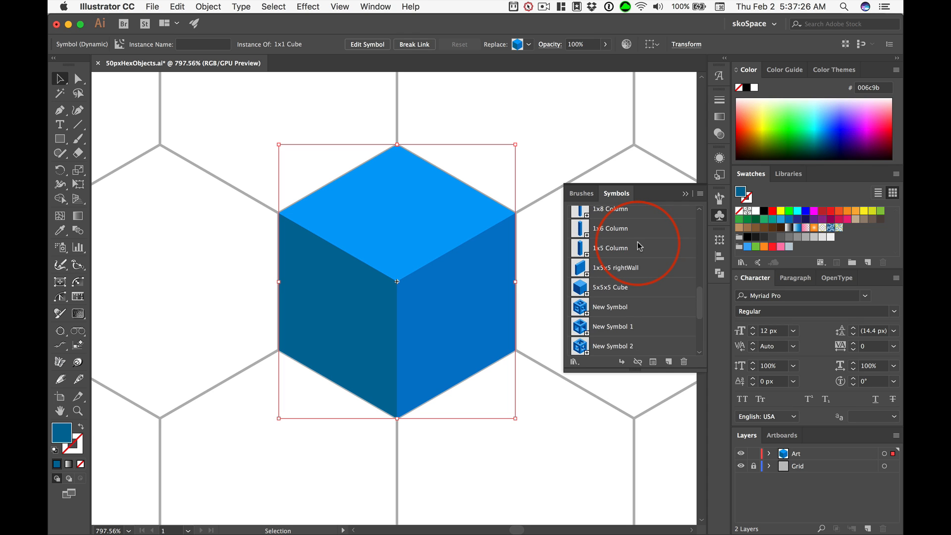
Step: Fit the whole artboard in view and delete the cube artwork from the hexagon grid
click(182, 274)
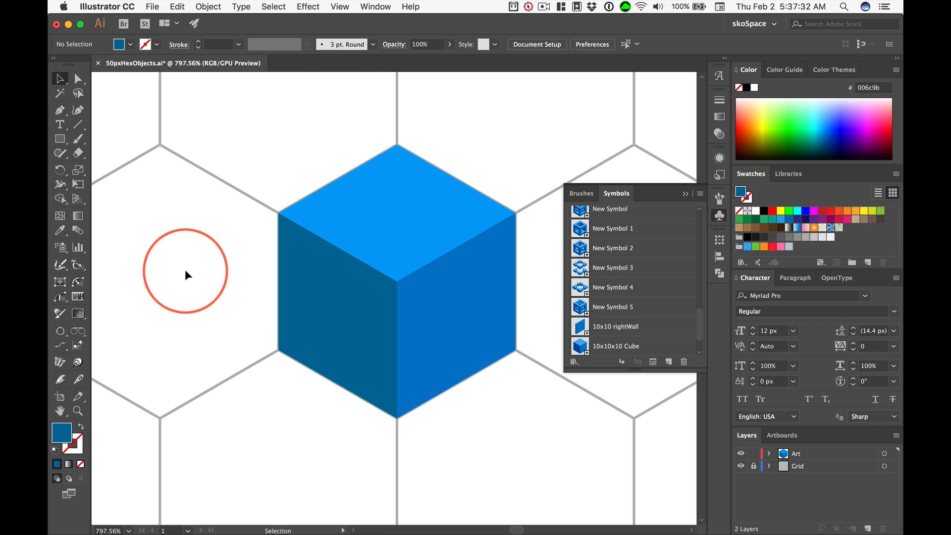
key(super+0)
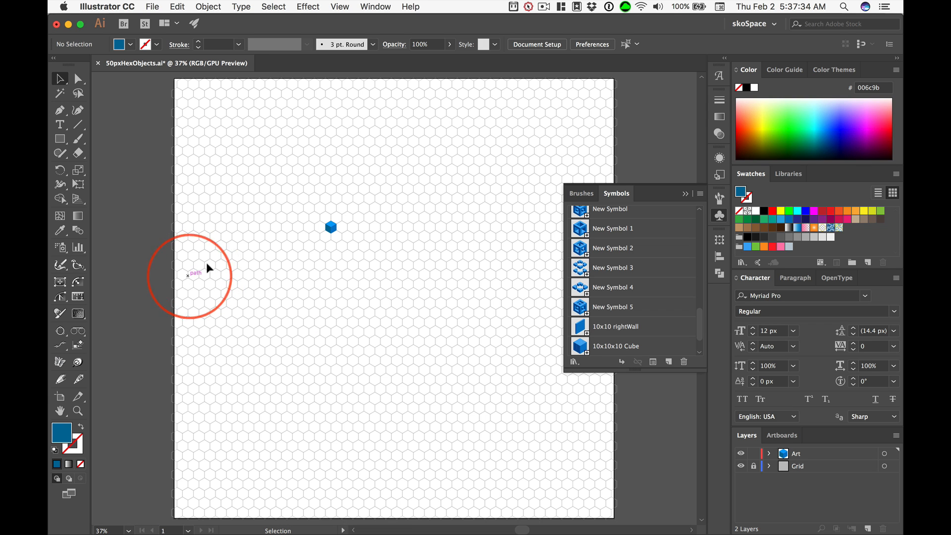
drag(276, 195, 390, 263)
key(Delete)
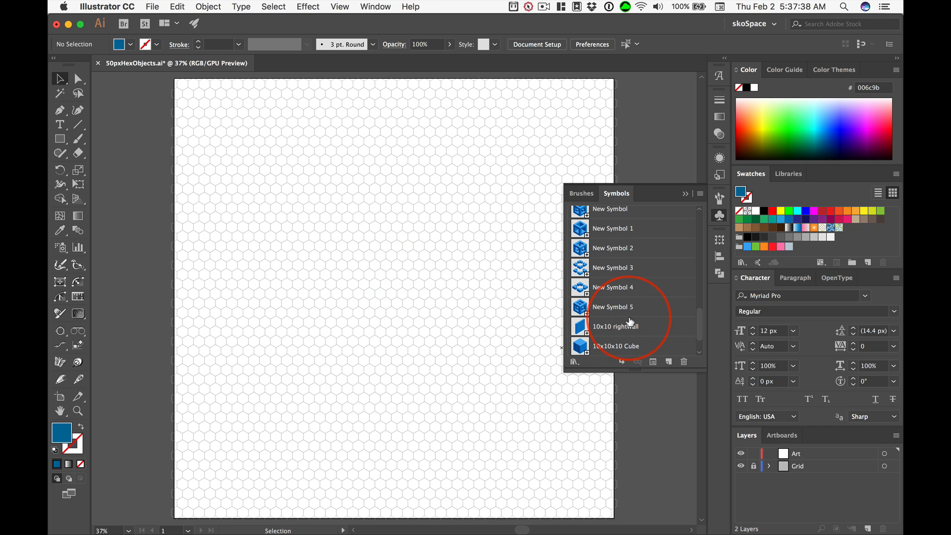
Step: Place a test instance of the 1x1 Cube symbol on the empty grid and delete it
scroll(625, 323, down, 2)
drag(579, 346, 343, 254)
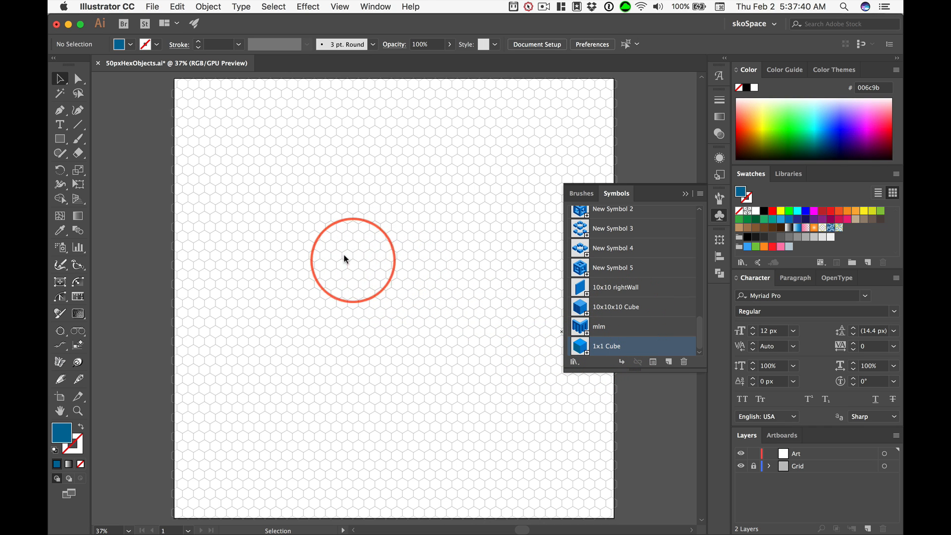
drag(537, 355, 364, 245)
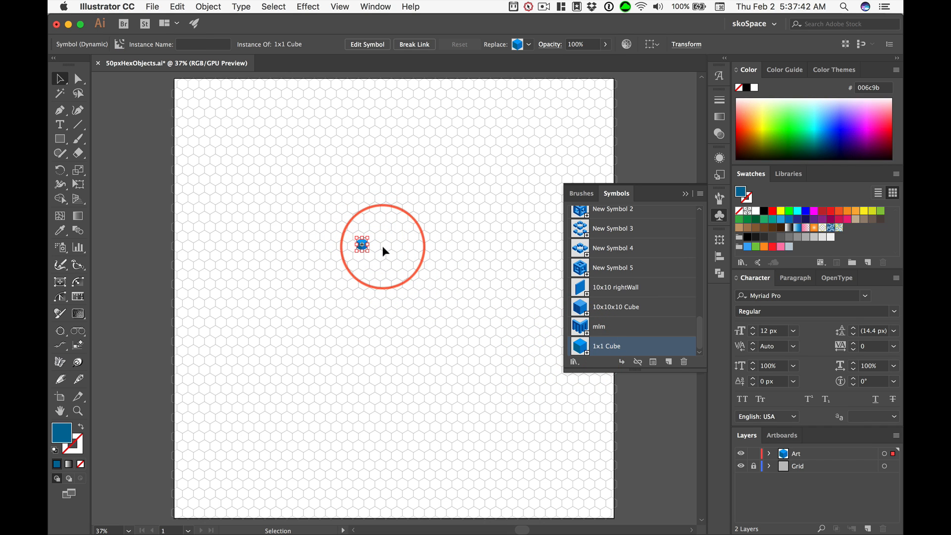
key(Delete)
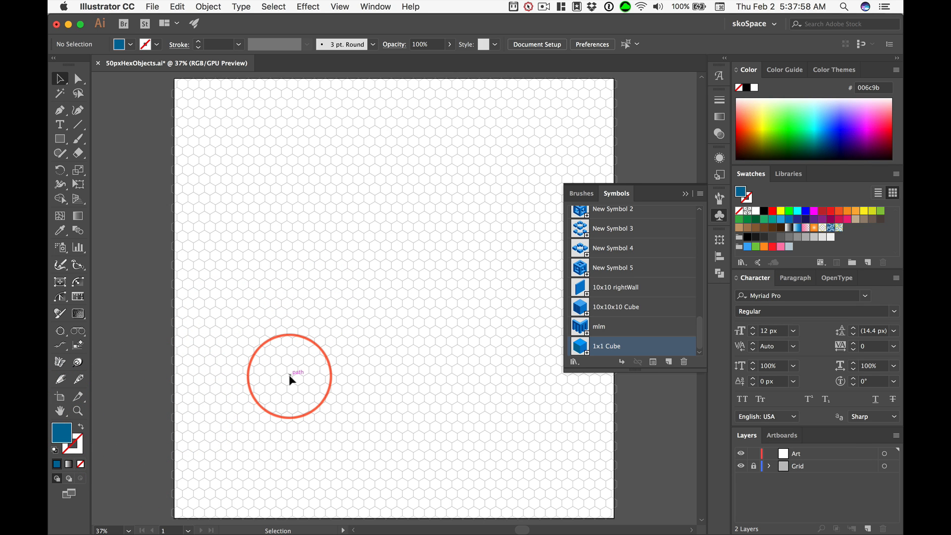
Step: Switch to the browser and review the quest page's instructions and its answer choices about creating perfect cubes
key(a)
key(super+Tab)
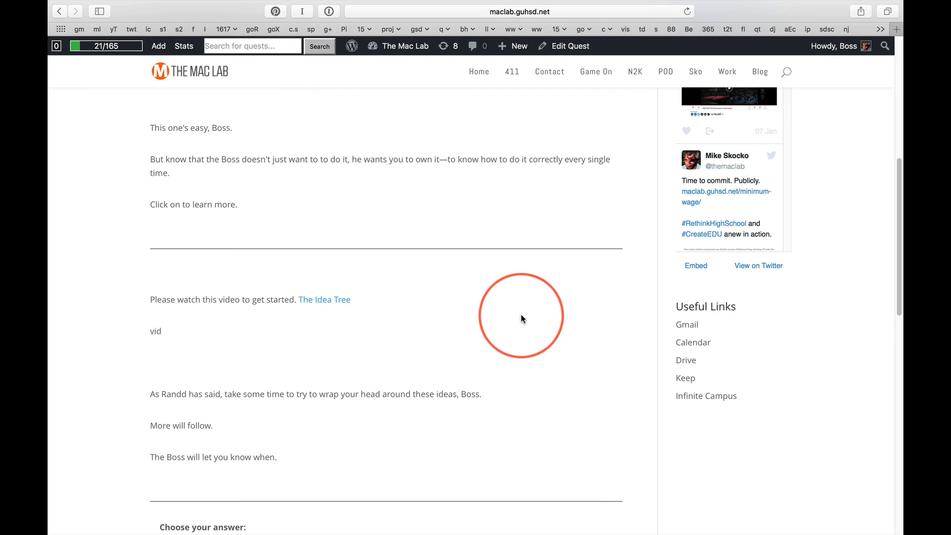
scroll(520, 316, down, 6)
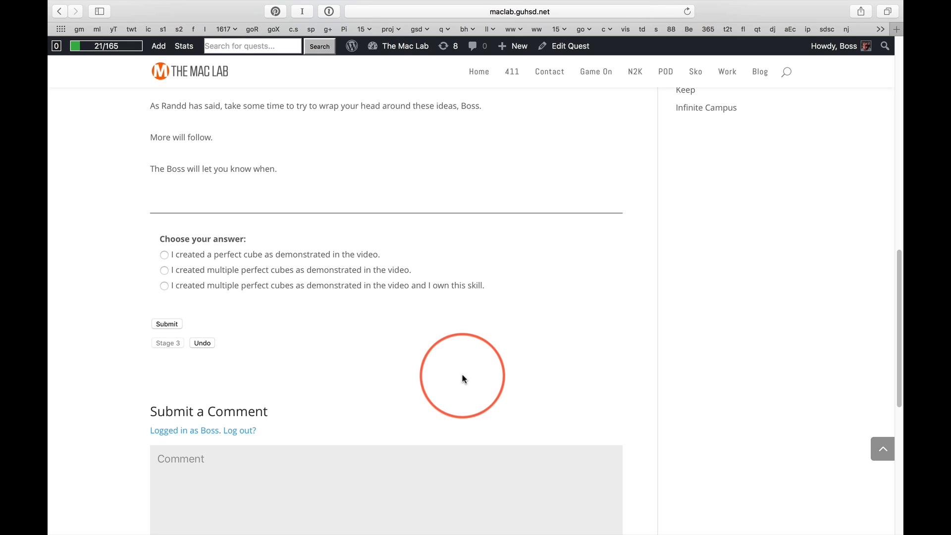
scroll(455, 371, up, 6)
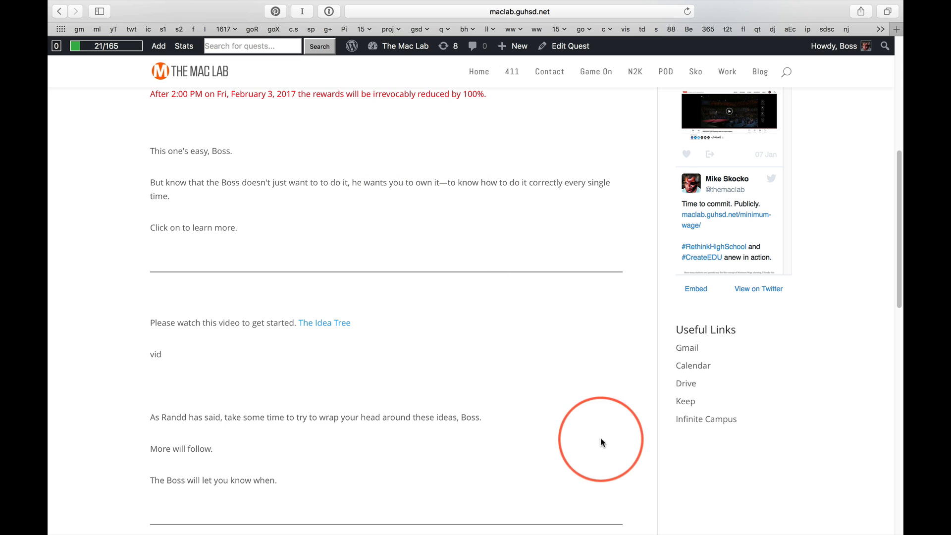
scroll(581, 438, down, 6)
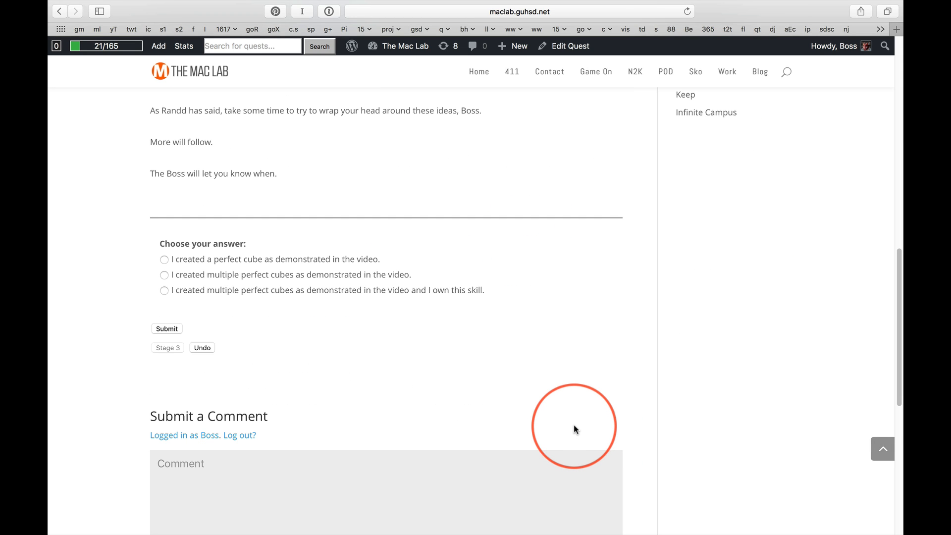
Step: Switch back to Illustrator and look through the saved column, wall and cube symbols in the symbol list
key(super+Tab)
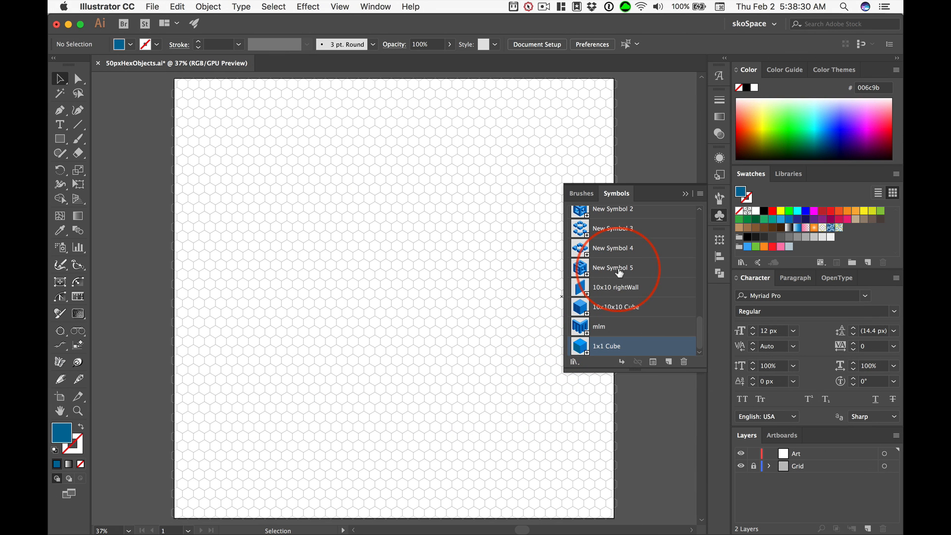
scroll(619, 272, up, 3)
scroll(619, 271, up, 4)
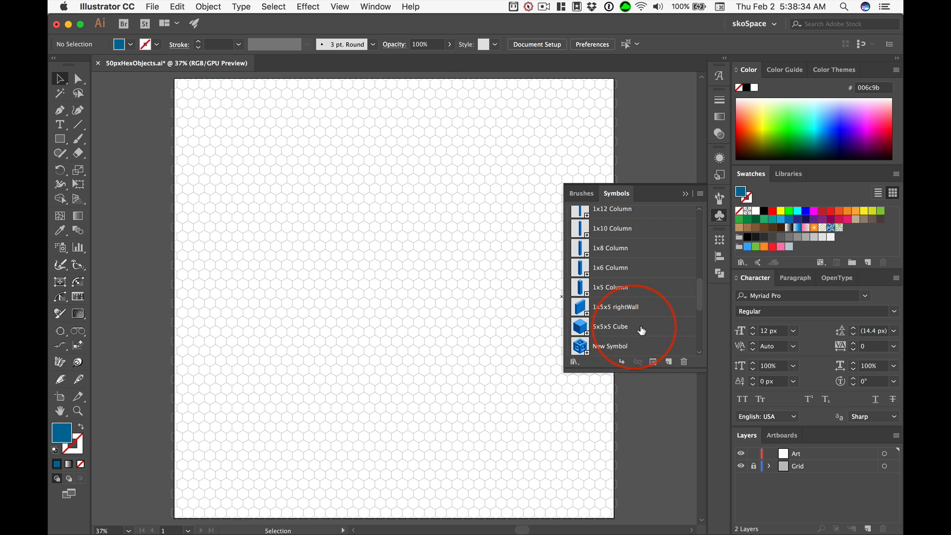
scroll(641, 329, down, 3)
scroll(625, 292, up, 8)
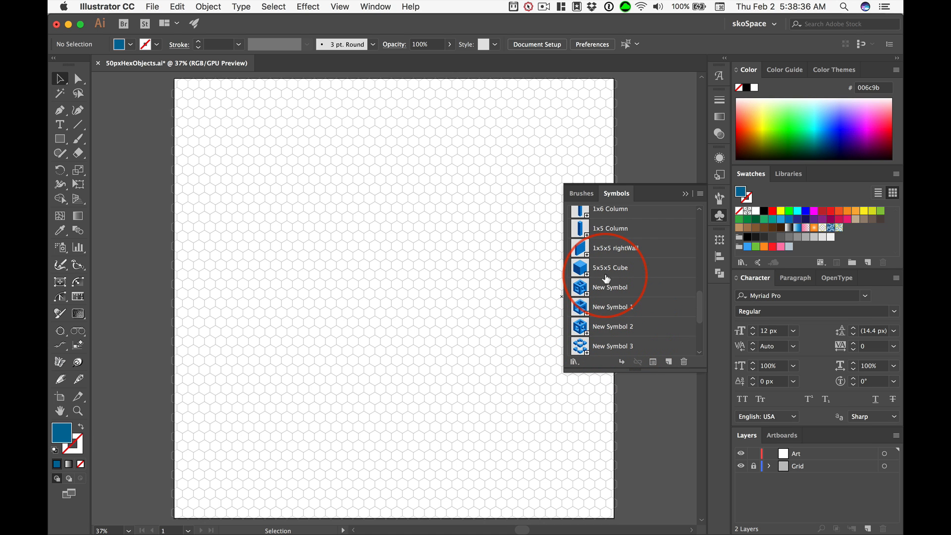
scroll(615, 269, down, 10)
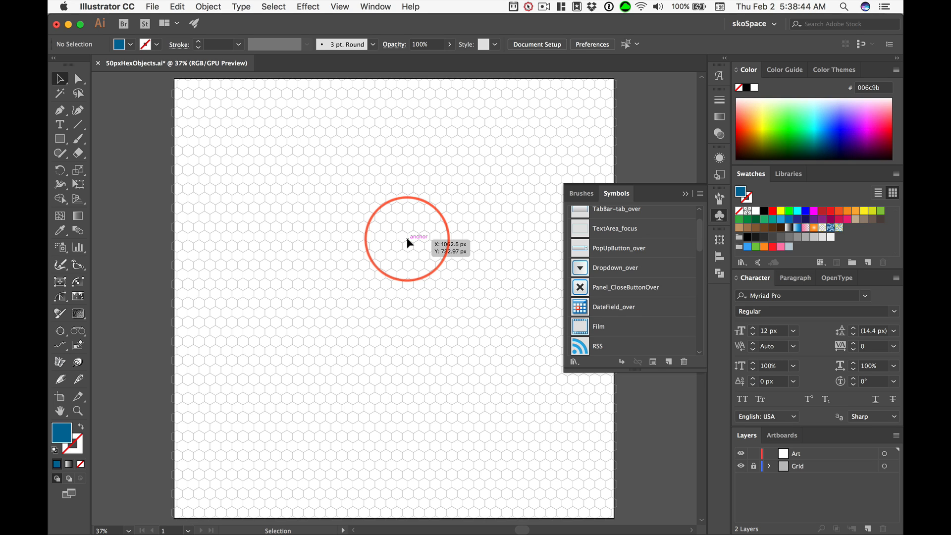
scroll(615, 277, down, 10)
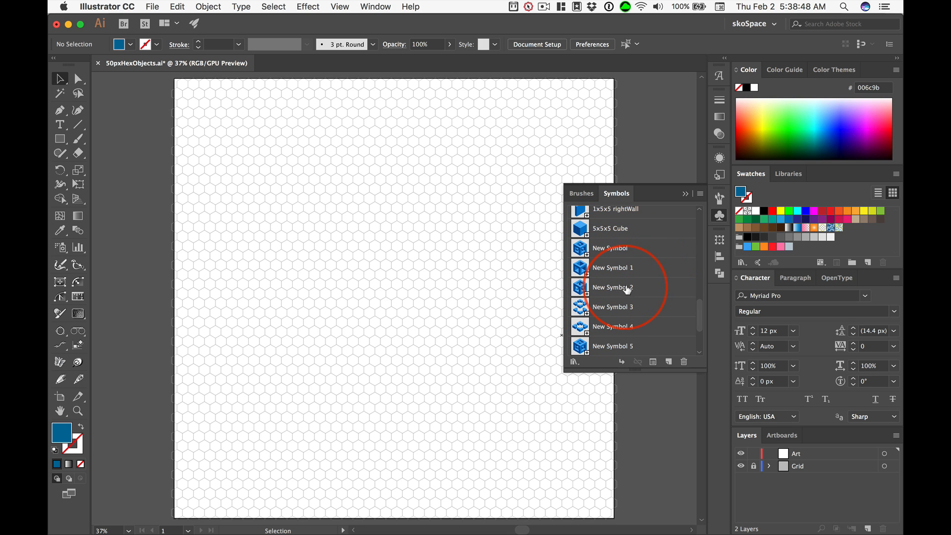
drag(627, 290, 513, 292)
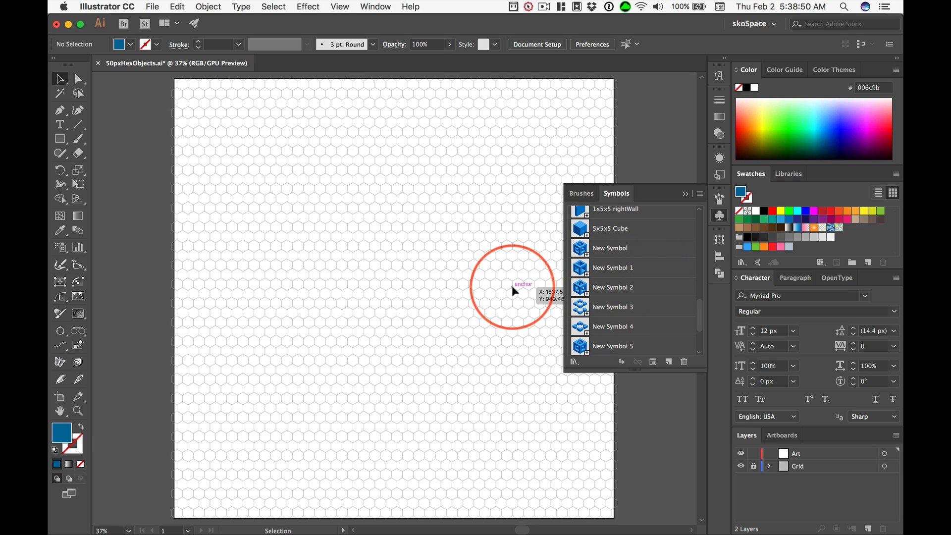